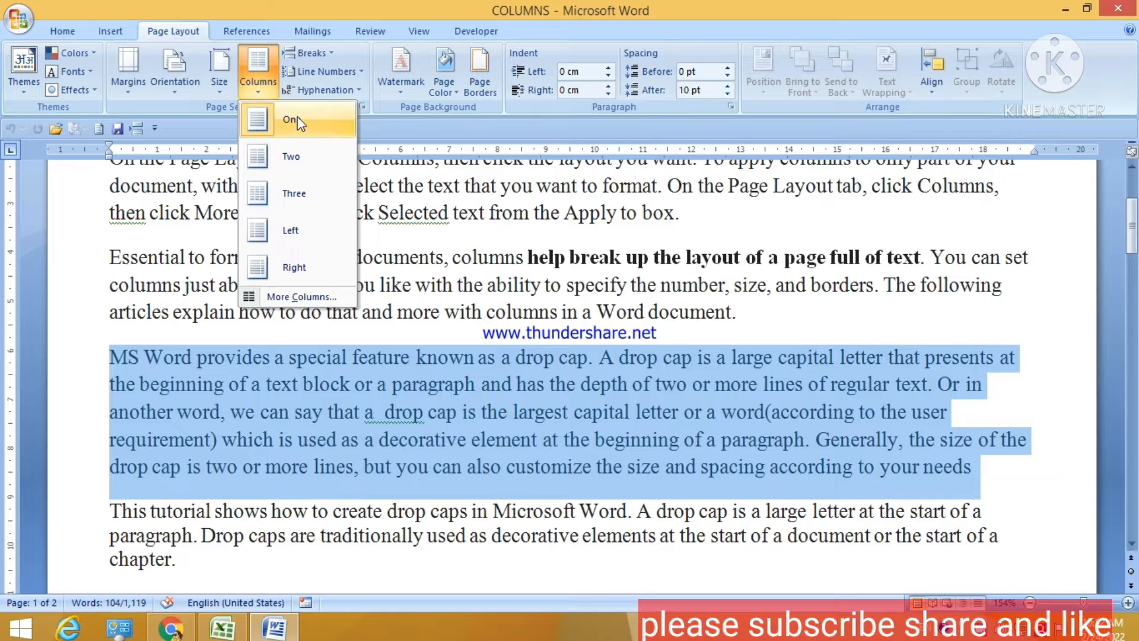
# Step: Lay out the selected "MS Word provides" paragraph in two columns and change it to three equal-width columns
pyautogui.click(300, 162)
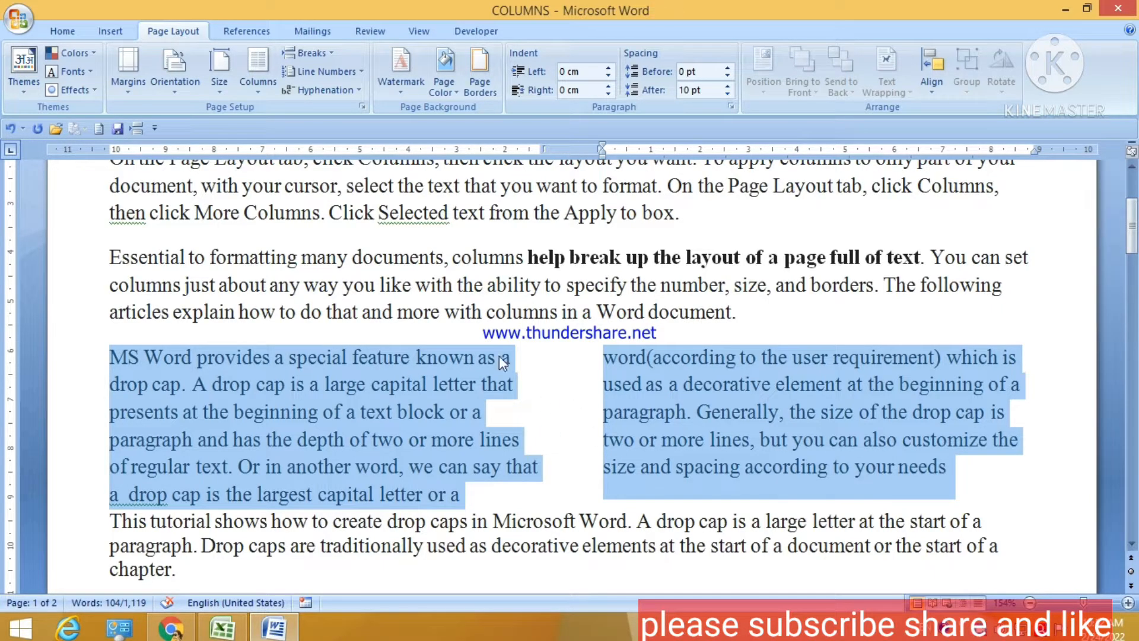
pyautogui.click(255, 89)
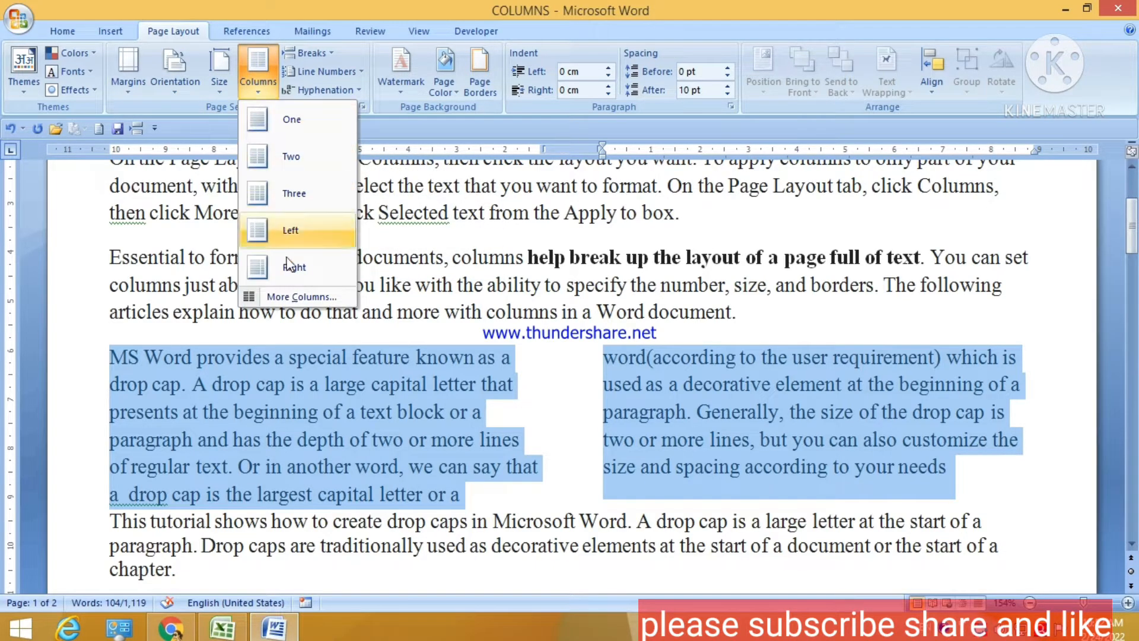
pyautogui.click(297, 296)
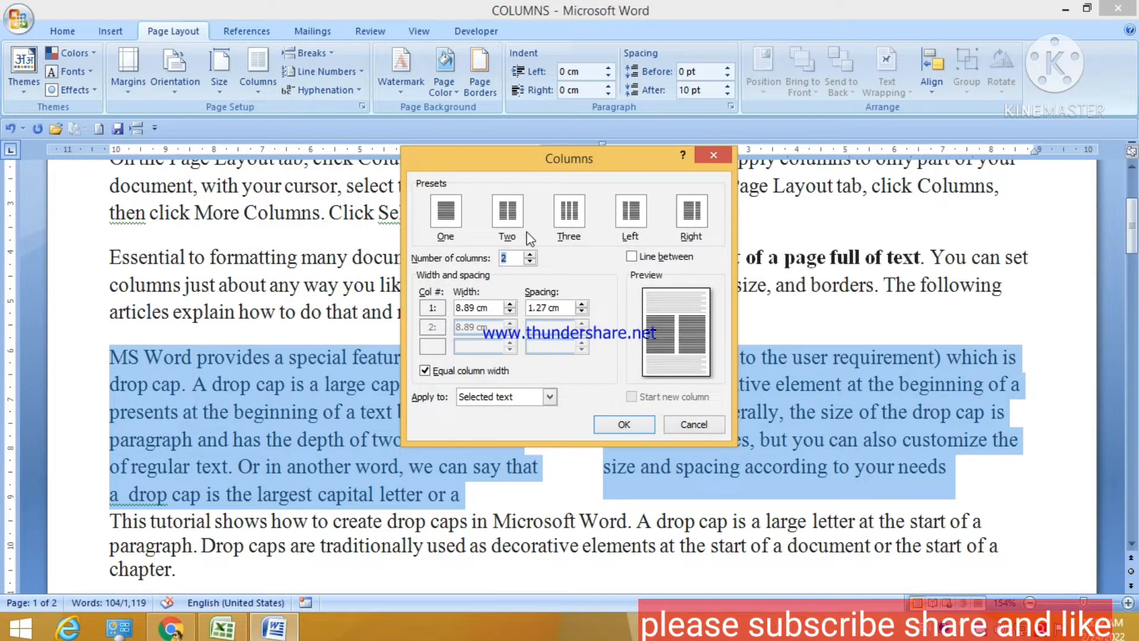
pyautogui.click(568, 222)
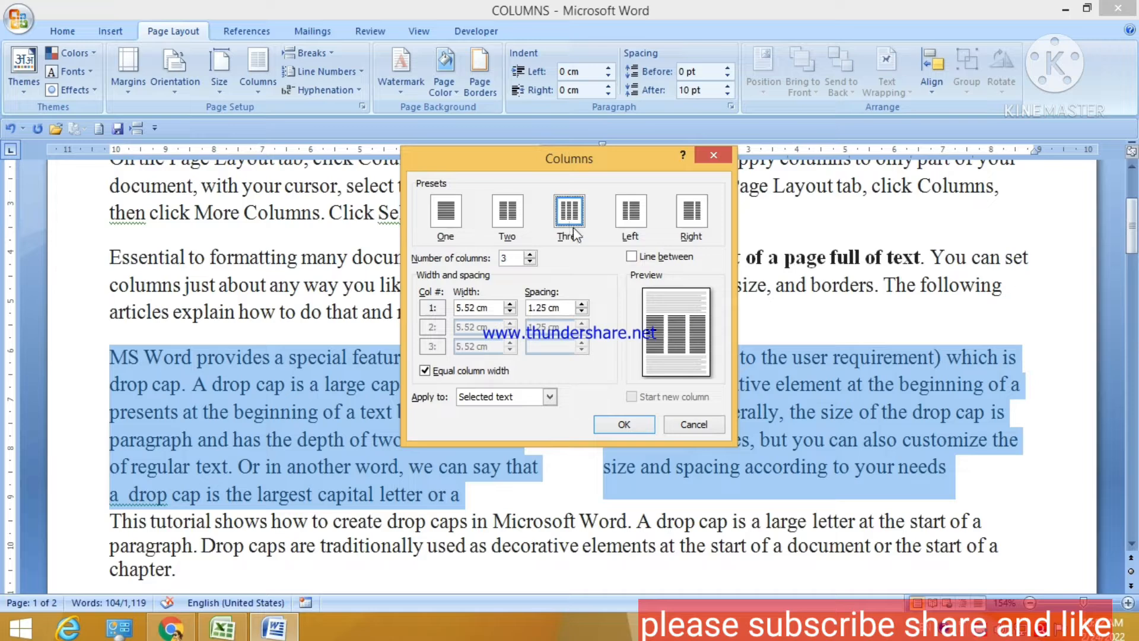
pyautogui.click(606, 424)
pyautogui.click(603, 418)
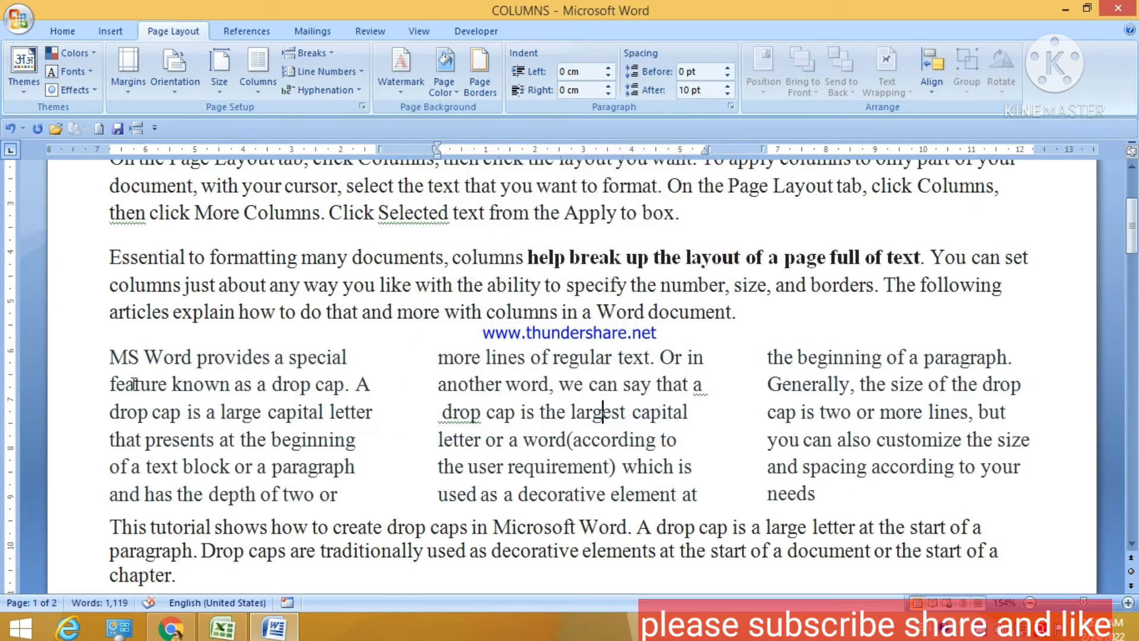
# Step: Reformat the "MS Word provides" paragraph as two columns with 1 cm spacing between them
pyautogui.moveTo(111, 357); pyautogui.dragTo(819, 495)
pyautogui.click(261, 89)
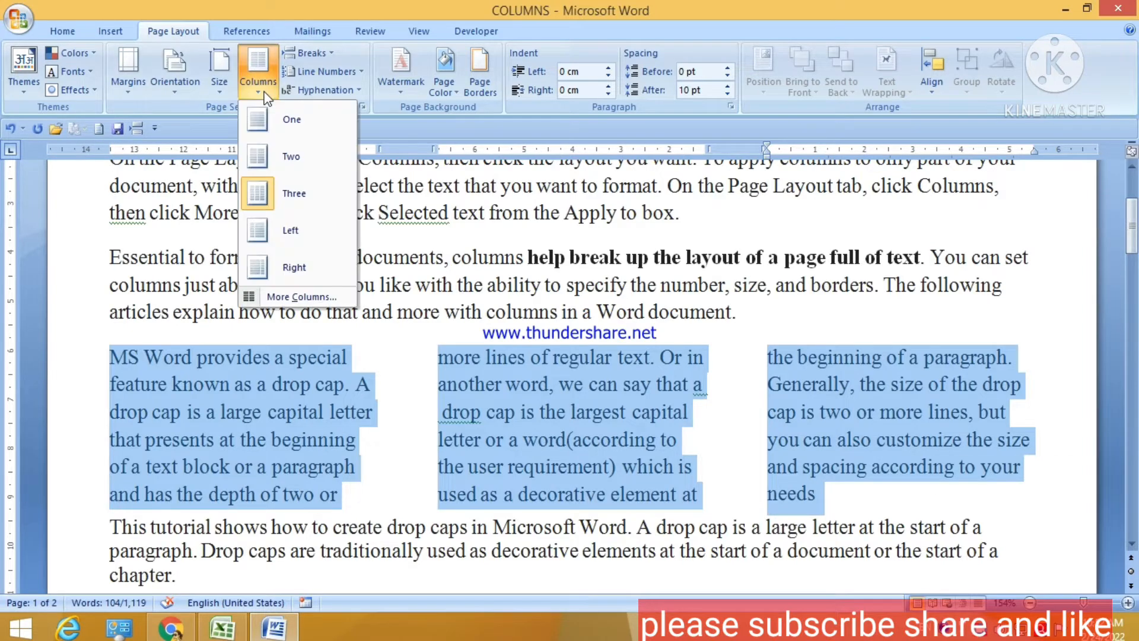
pyautogui.click(294, 297)
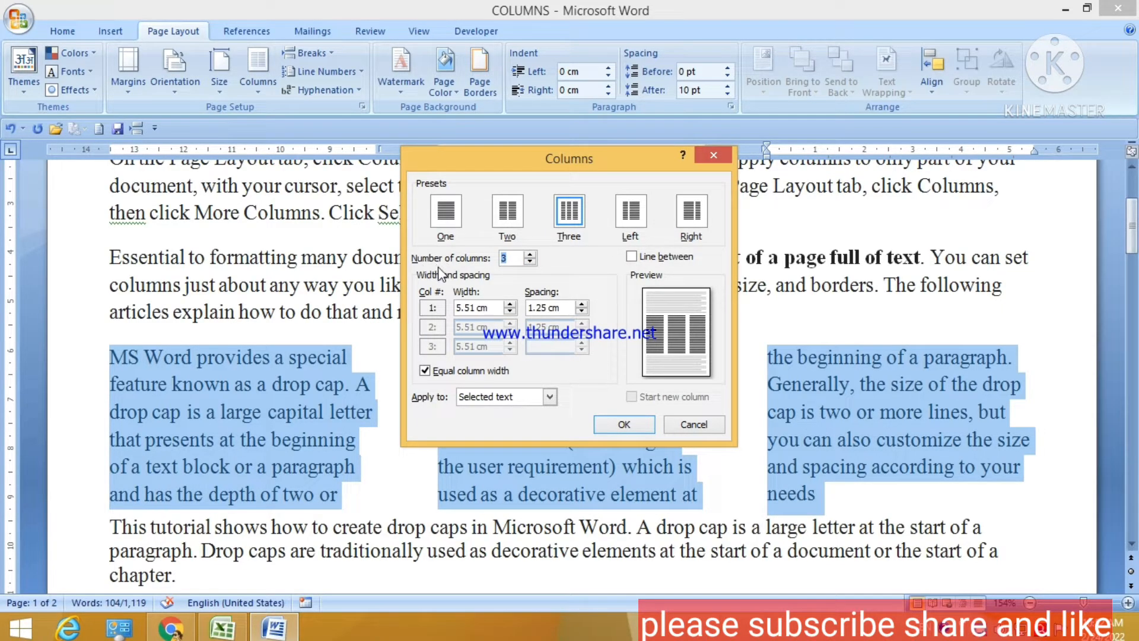
pyautogui.click(512, 228)
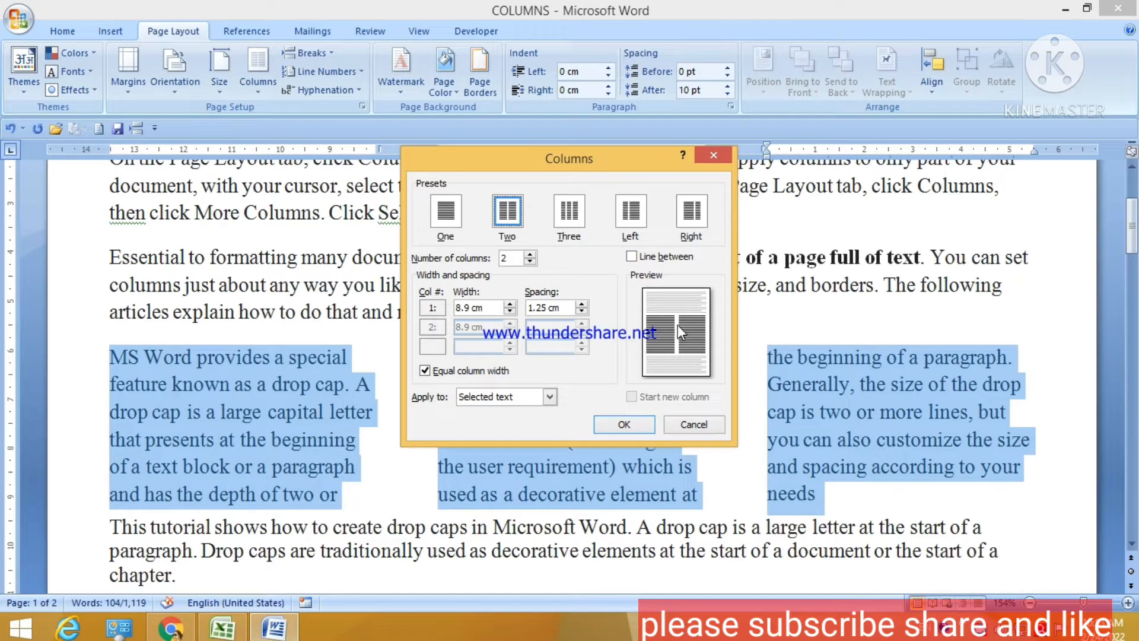
pyautogui.click(582, 311)
pyautogui.click(581, 312)
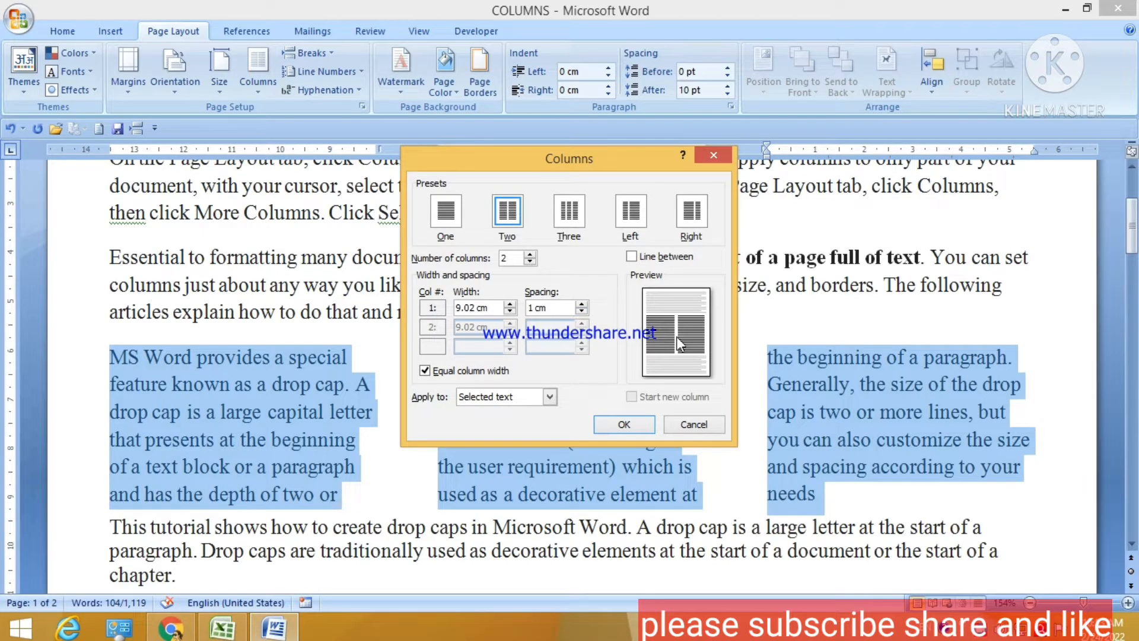
pyautogui.click(641, 422)
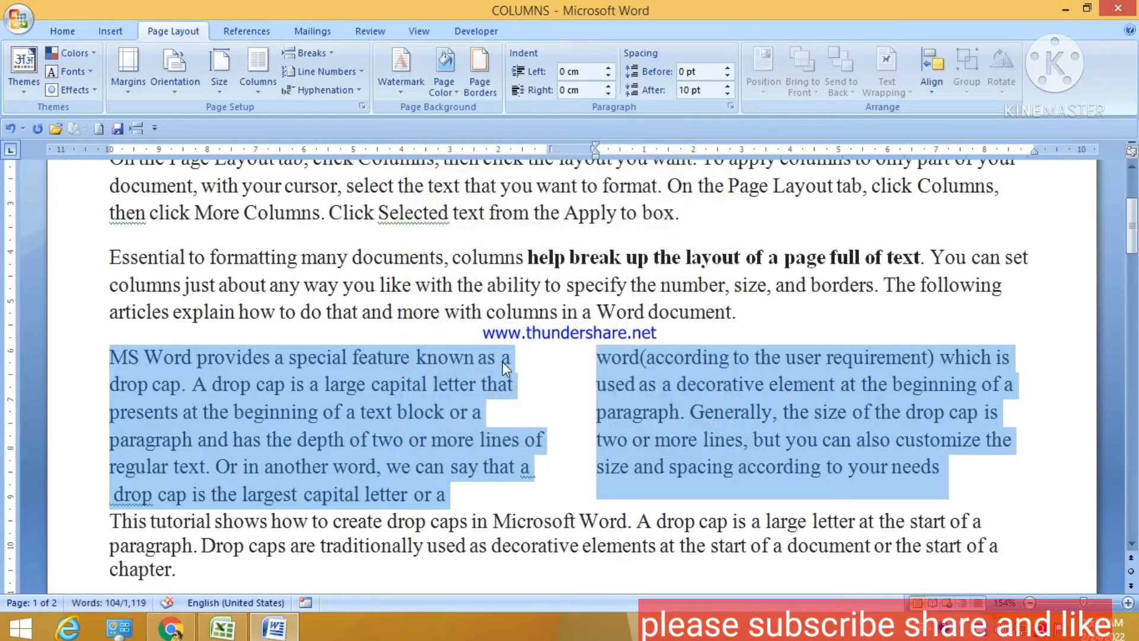
# Step: Reduce the spacing between the selected paragraph's two columns to 0.5 cm
pyautogui.click(255, 77)
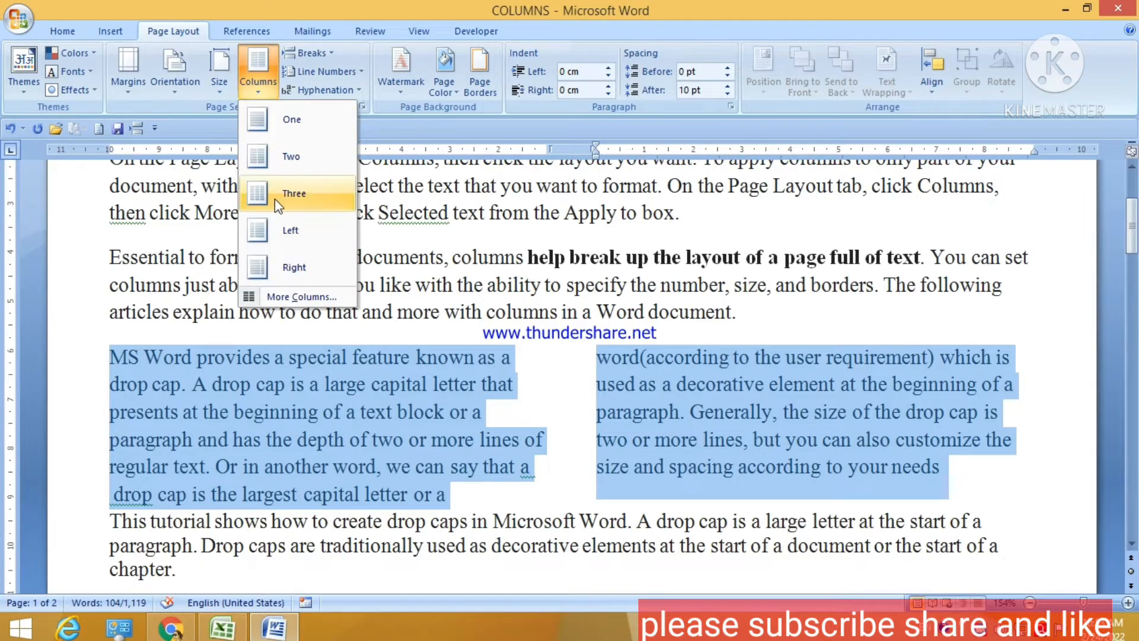
pyautogui.click(288, 294)
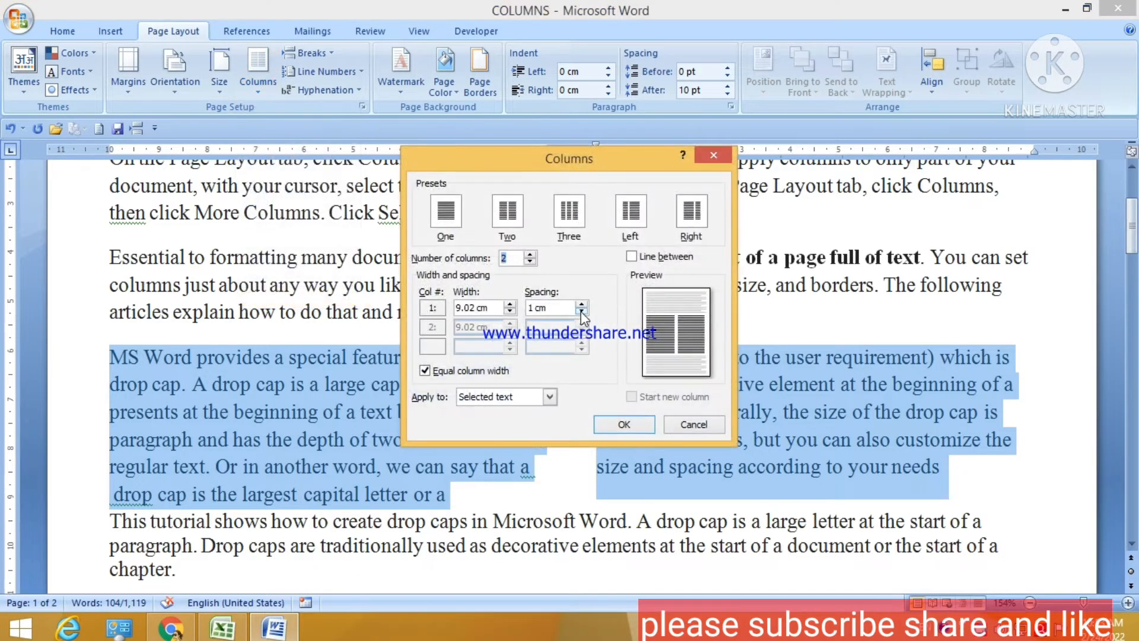
pyautogui.click(581, 311)
pyautogui.click(617, 423)
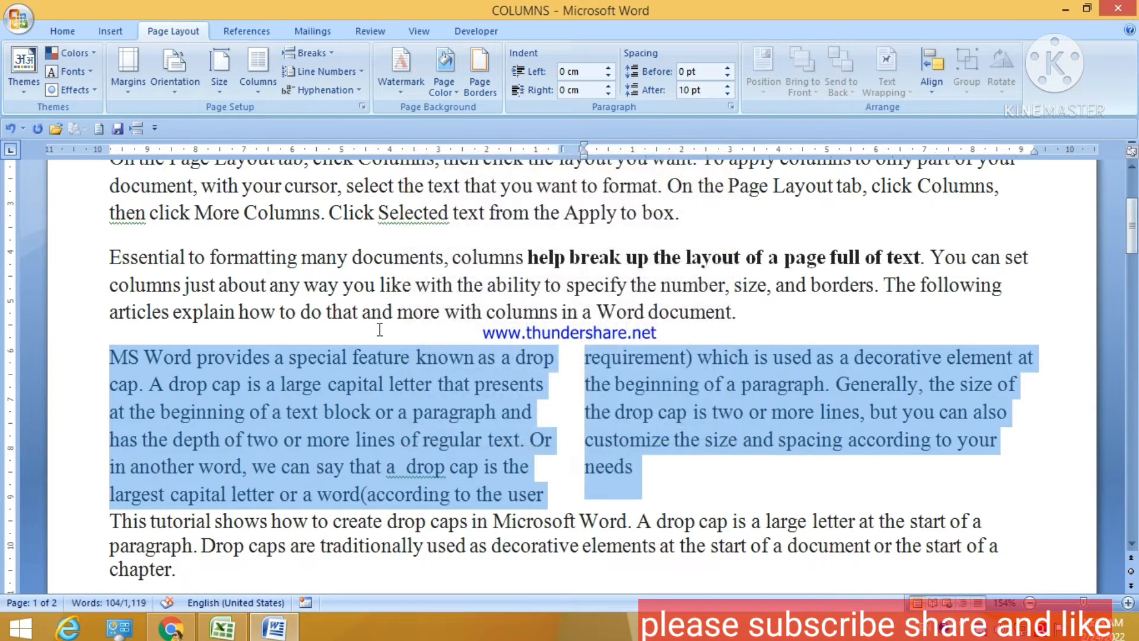
# Step: Add a line between the columns of the selected text and switch the paragraph to three columns
pyautogui.click(257, 68)
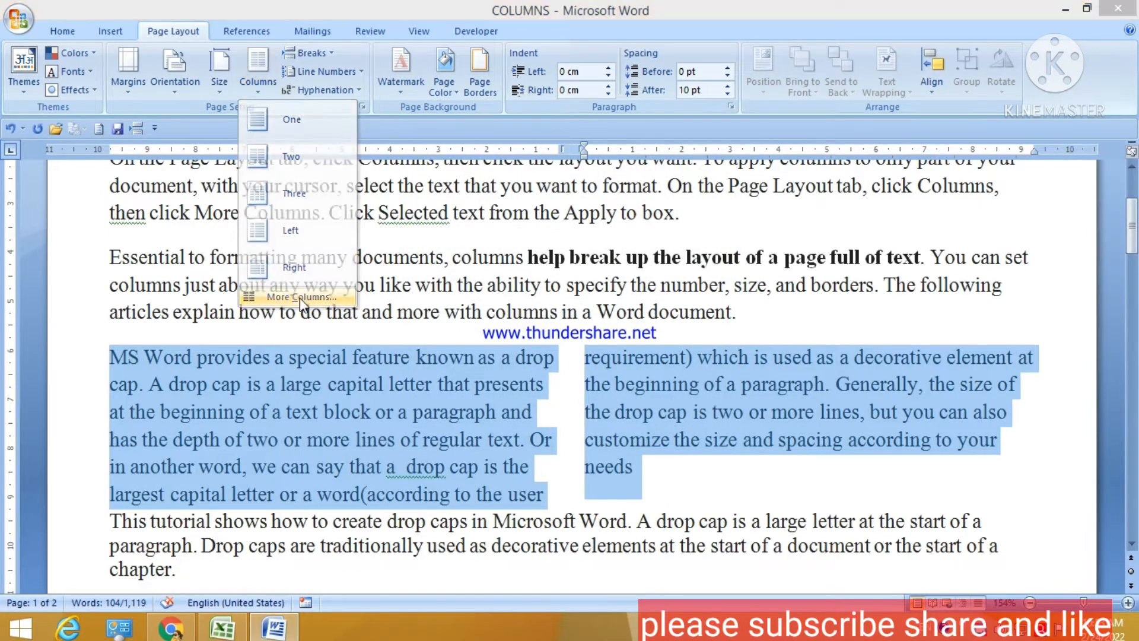
pyautogui.click(300, 297)
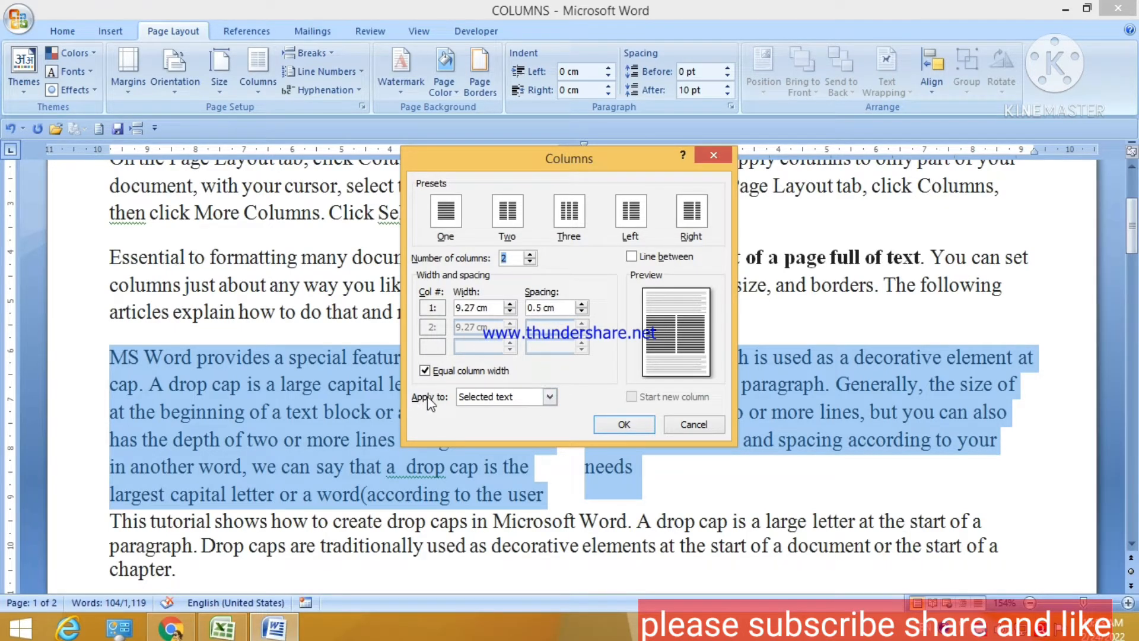
pyautogui.click(535, 398)
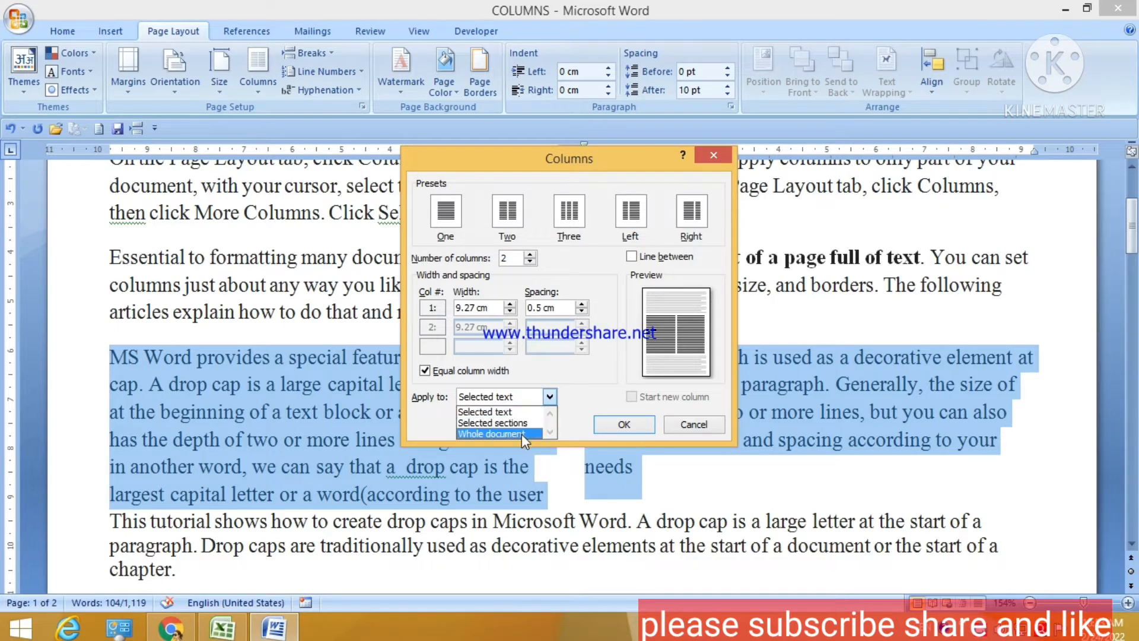
pyautogui.click(507, 413)
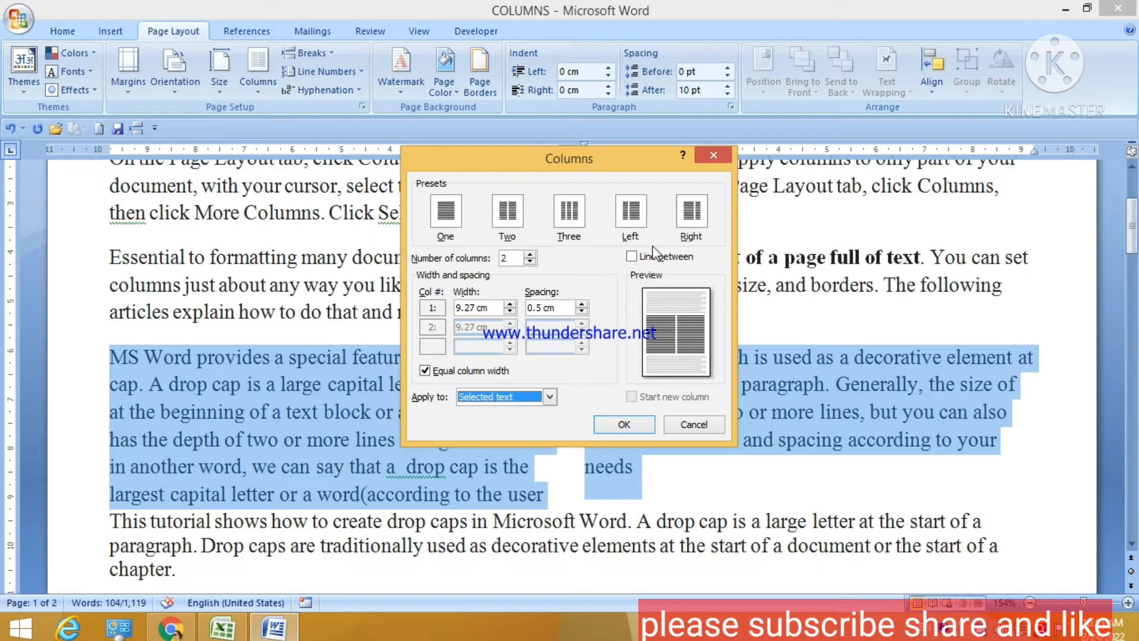
pyautogui.click(631, 257)
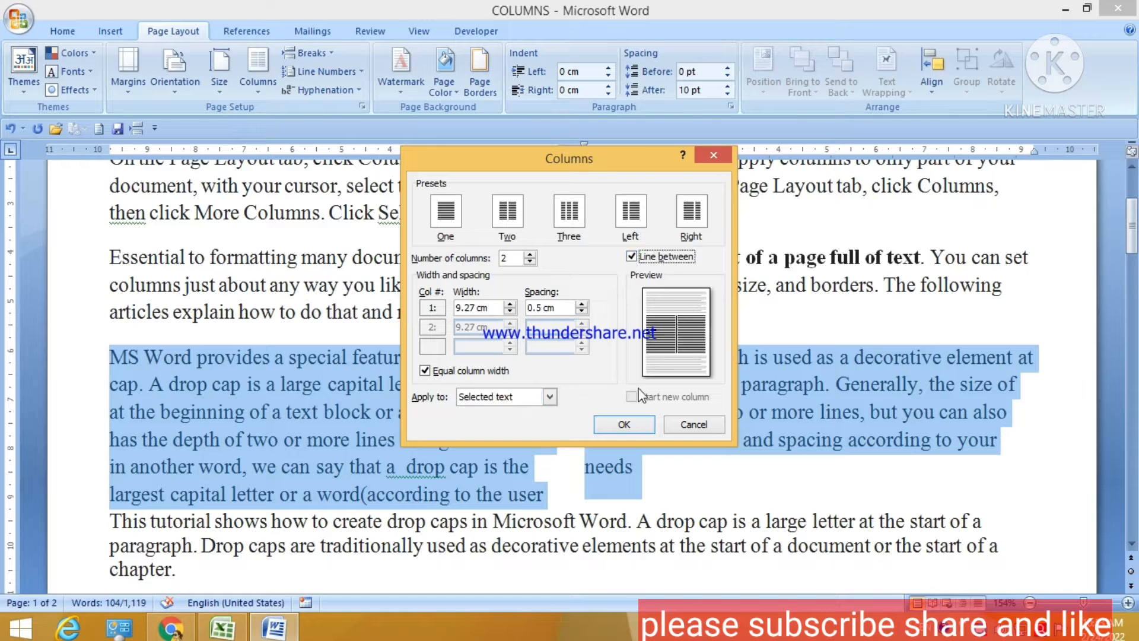
pyautogui.click(622, 423)
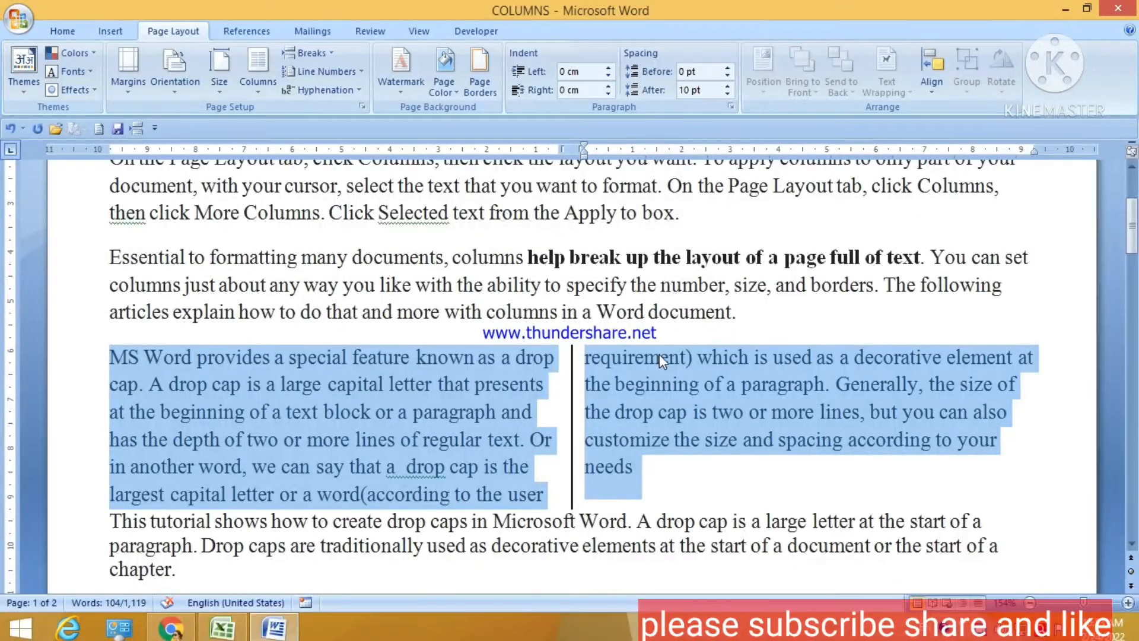
pyautogui.click(258, 96)
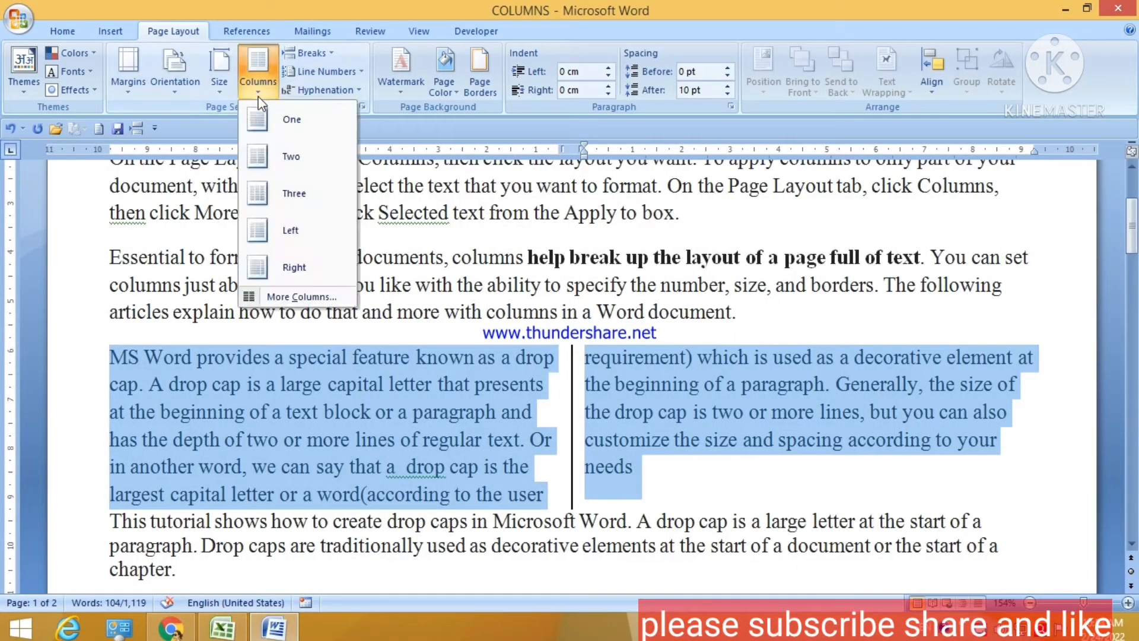
pyautogui.click(284, 199)
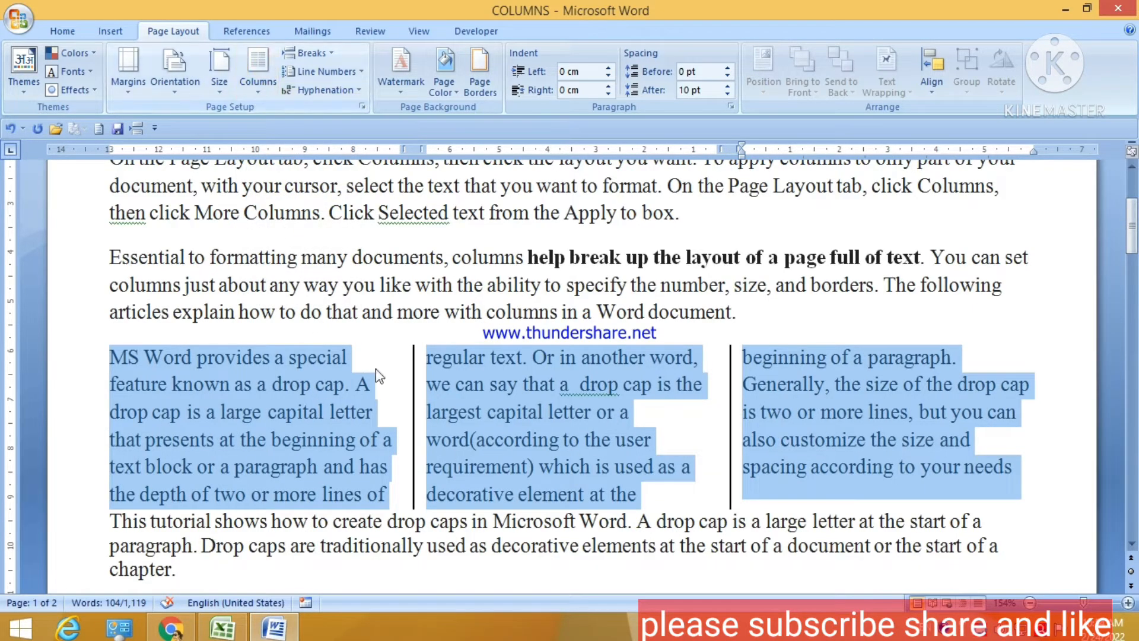
# Step: Select the whole three-column "MS Word provides" paragraph and return it to a single column
pyautogui.doubleClick(380, 258)
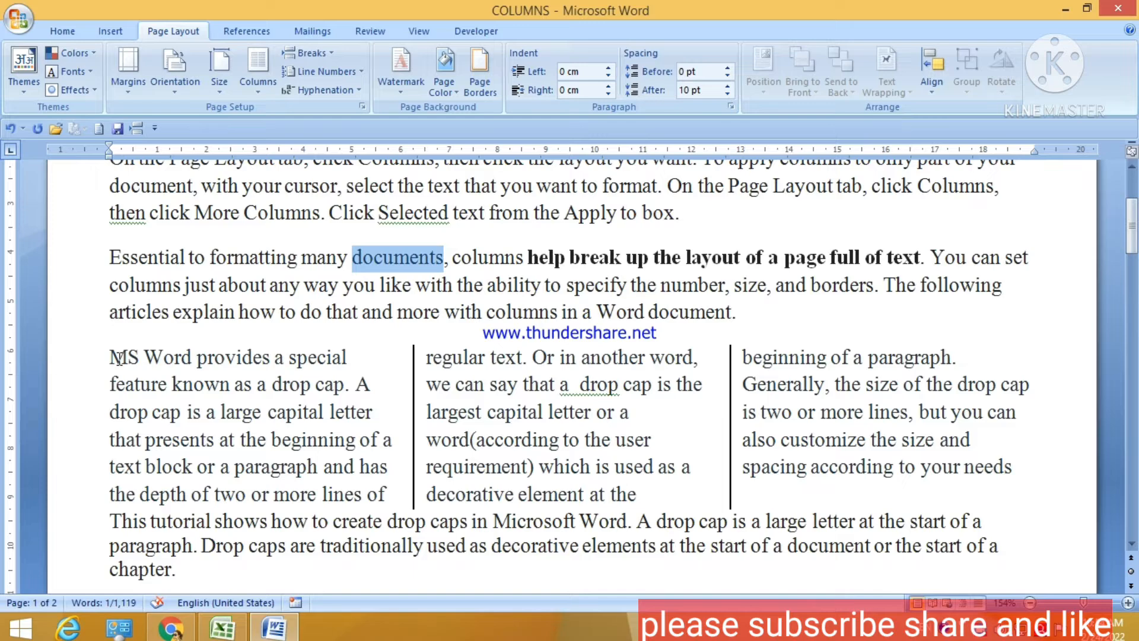
pyautogui.moveTo(114, 357); pyautogui.dragTo(963, 467)
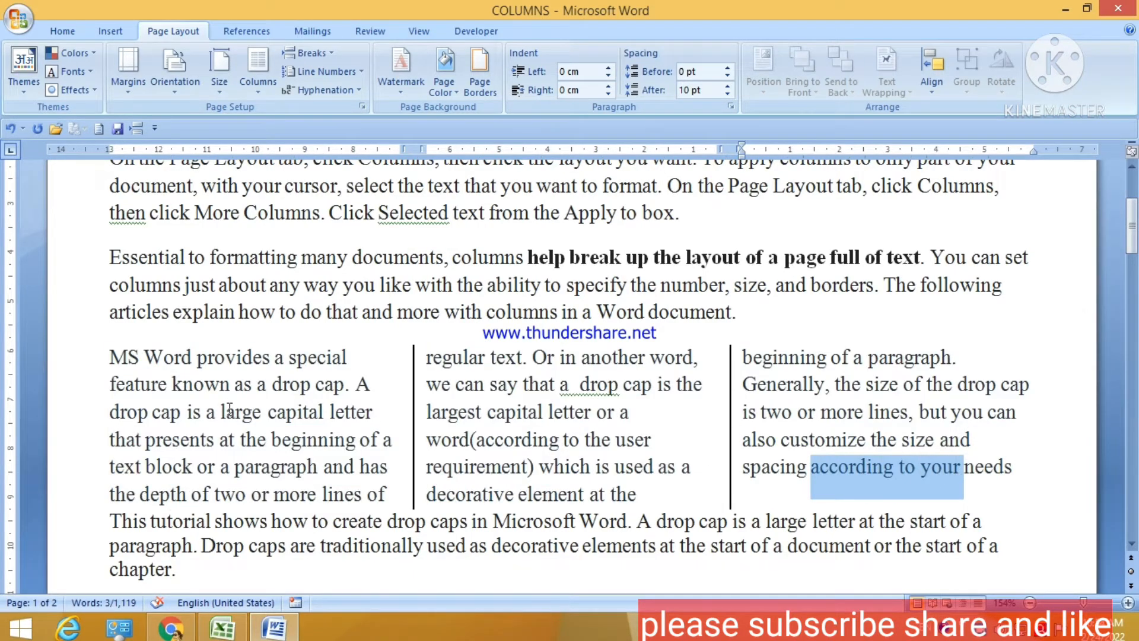
pyautogui.moveTo(217, 411); pyautogui.dragTo(636, 494)
pyautogui.click(109, 357)
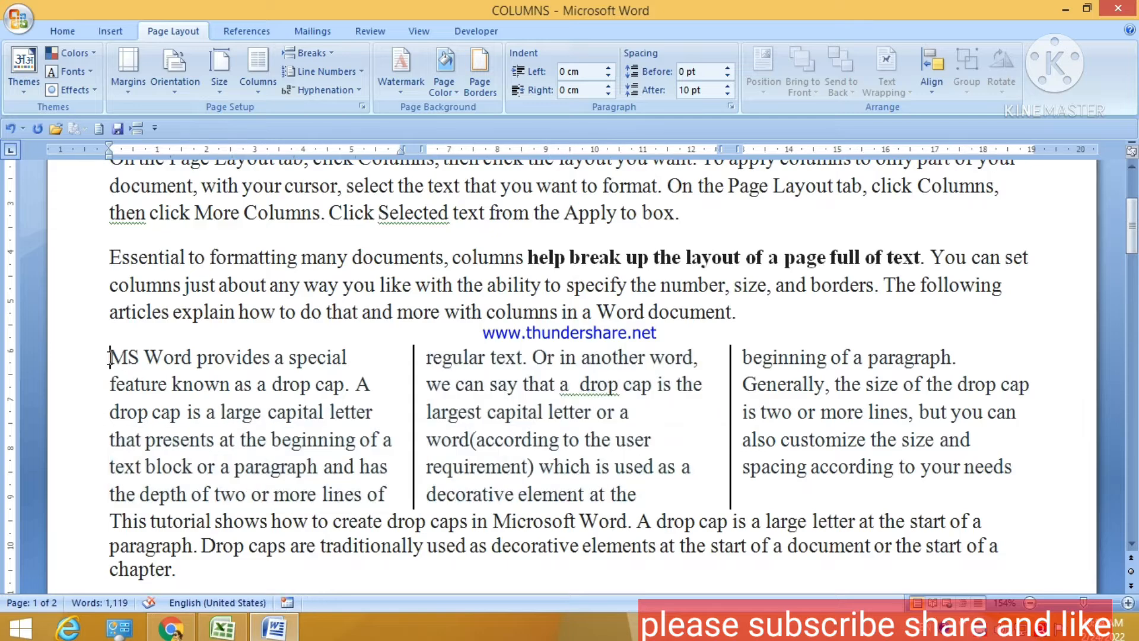
pyautogui.moveTo(109, 357); pyautogui.dragTo(1034, 486)
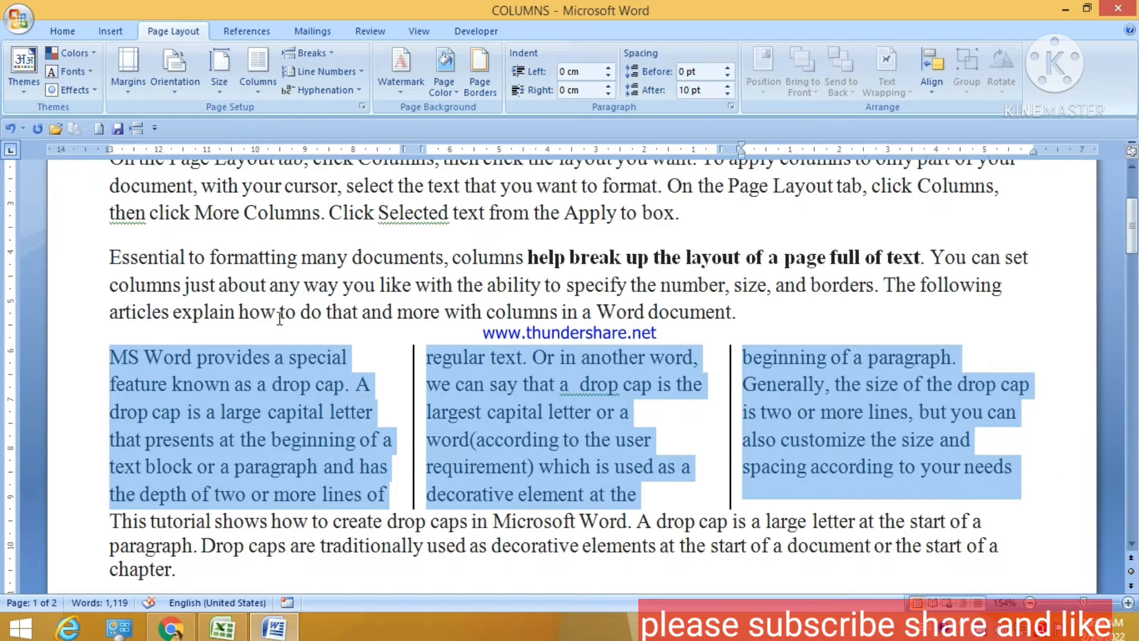
pyautogui.click(264, 89)
pyautogui.click(269, 119)
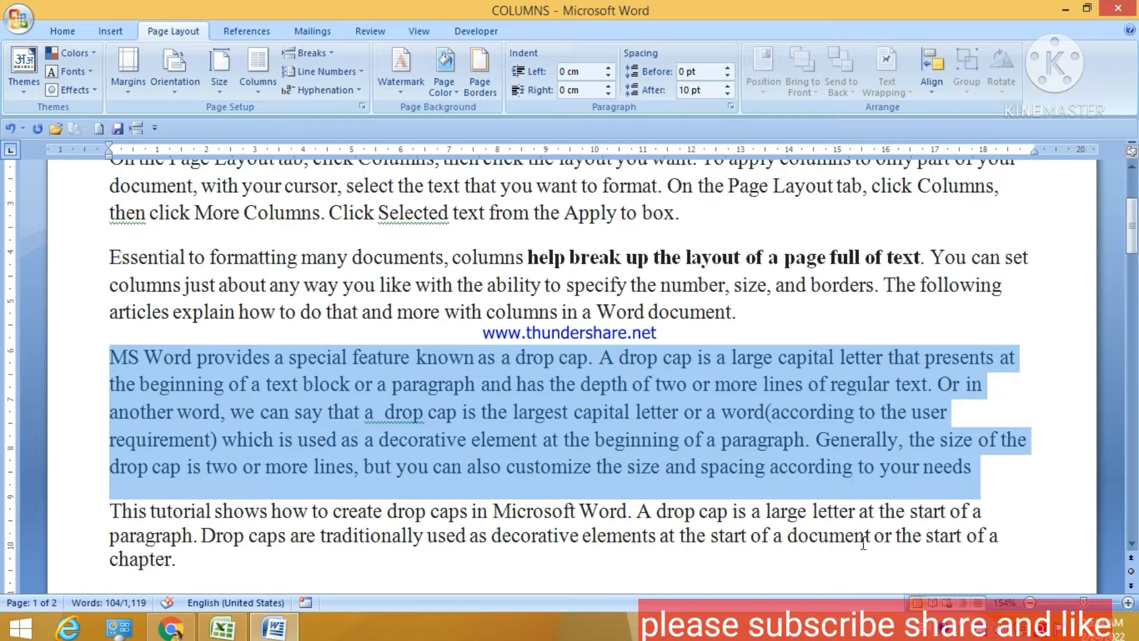
pyautogui.click(983, 633)
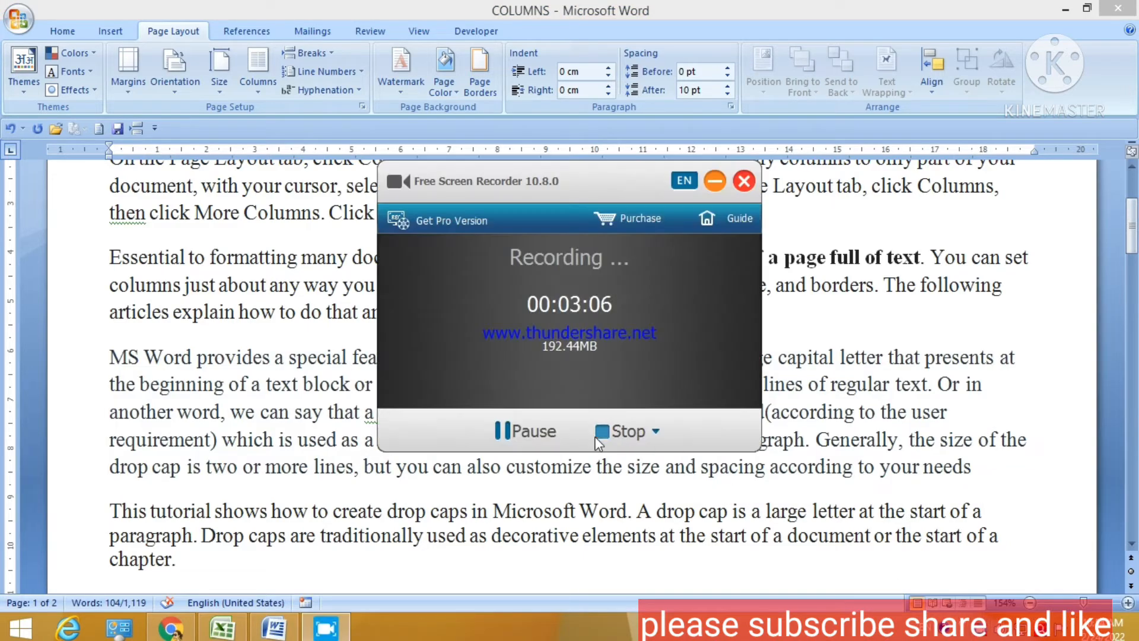
pyautogui.click(705, 186)
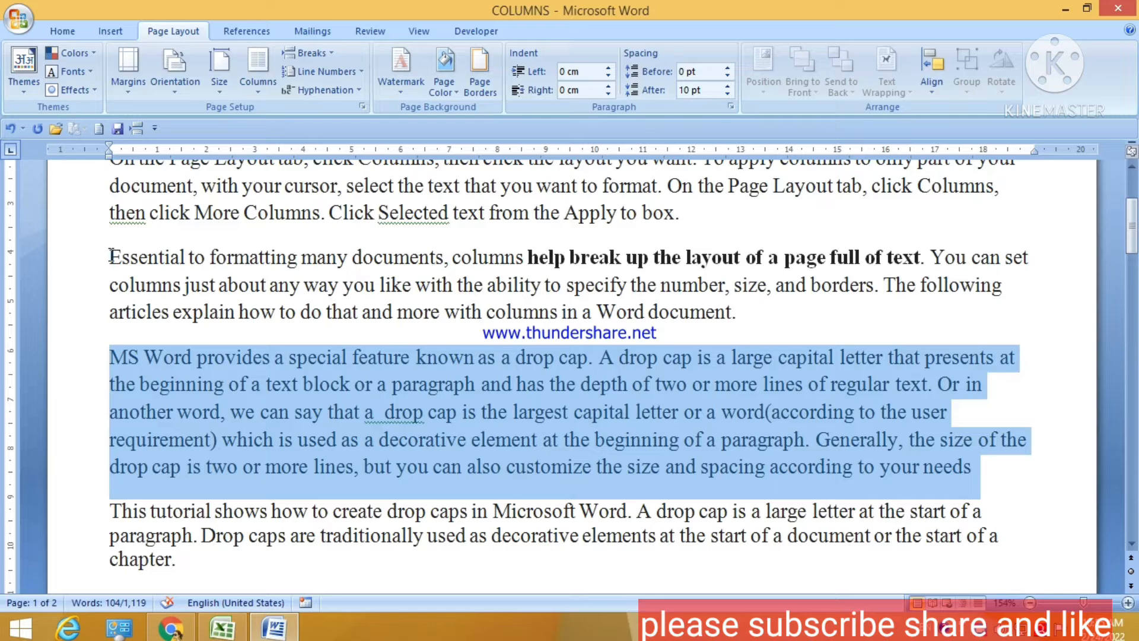
# Step: Add a drop cap in the Dropped position to the "MS Word provides" paragraph
pyautogui.click(121, 368)
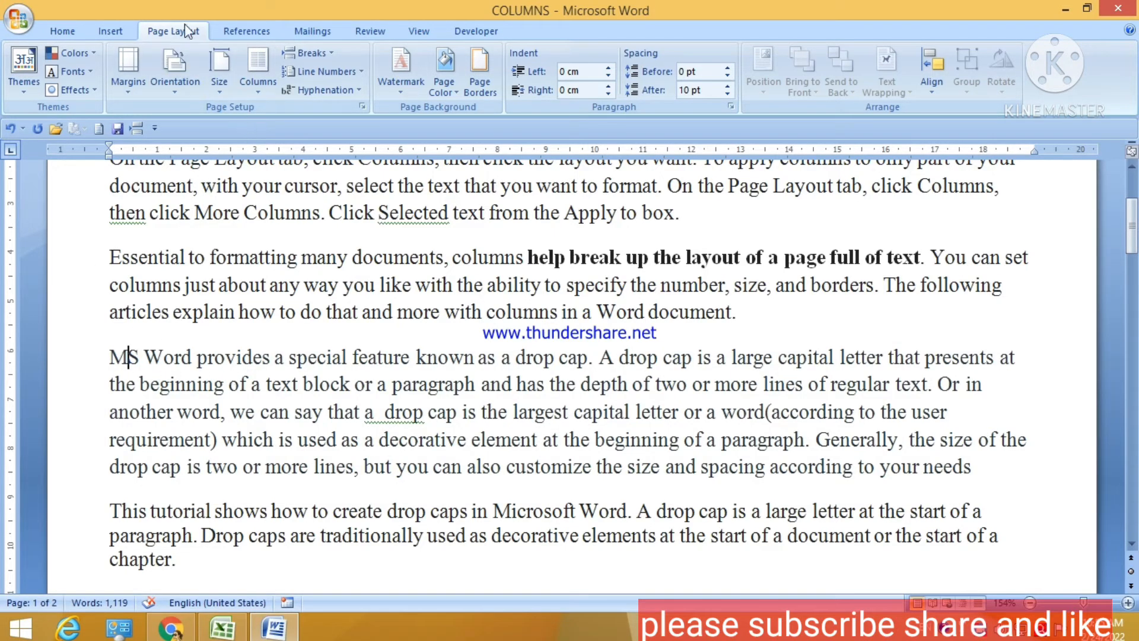
pyautogui.click(110, 30)
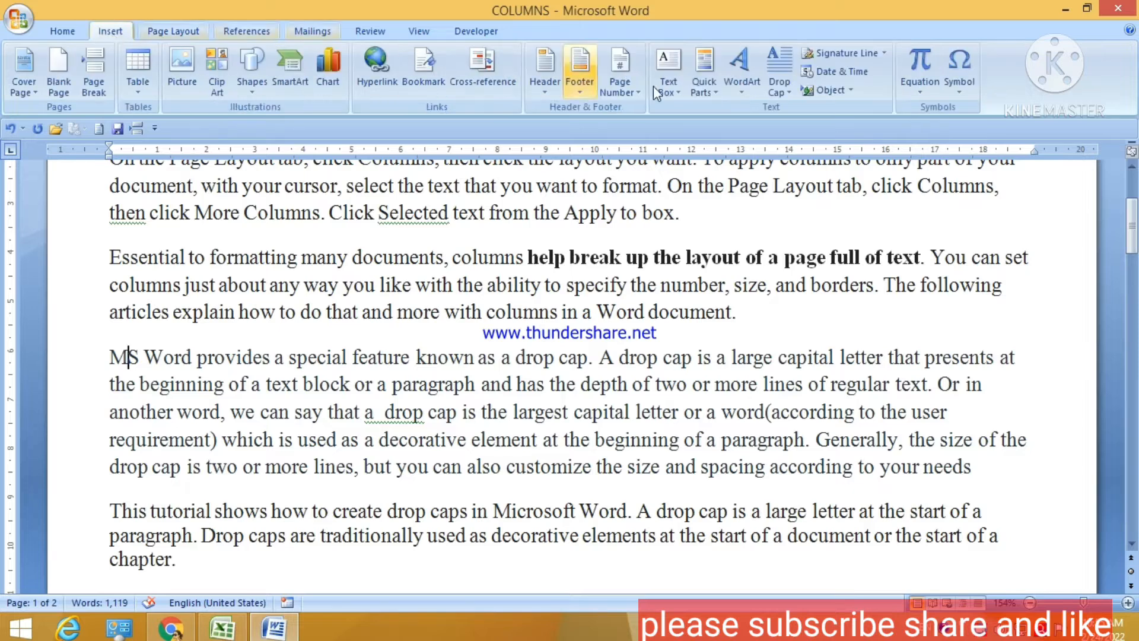
pyautogui.click(782, 92)
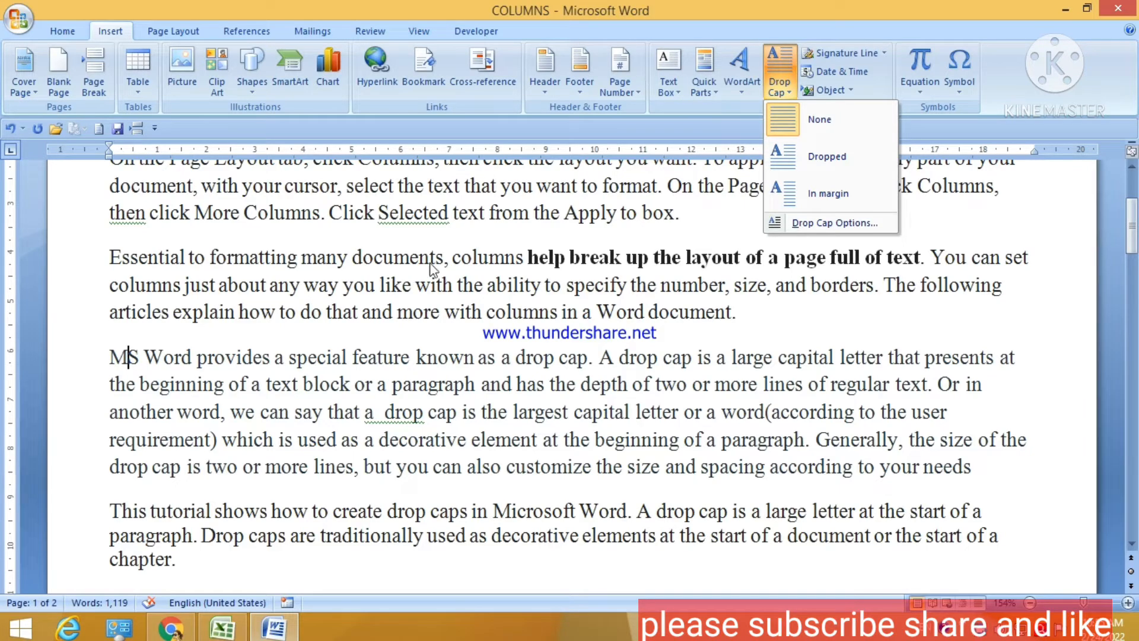
pyautogui.click(818, 160)
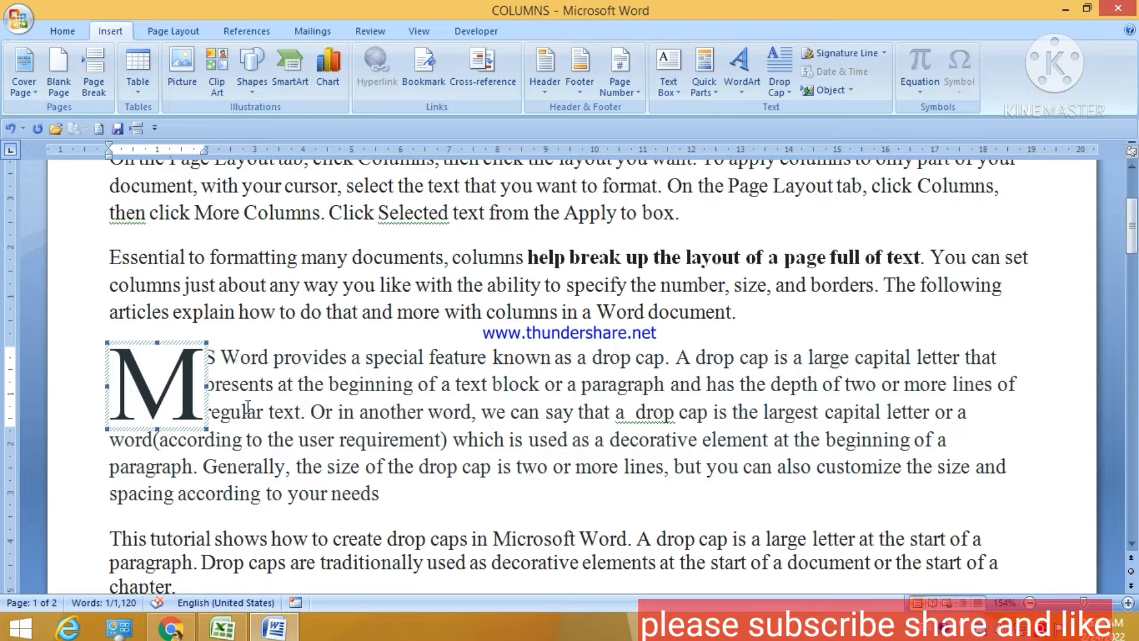
# Step: Set the drop cap of the "MS Word provides" paragraph to drop 2 lines
pyautogui.moveTo(226, 354); pyautogui.dragTo(306, 406)
pyautogui.click(284, 409)
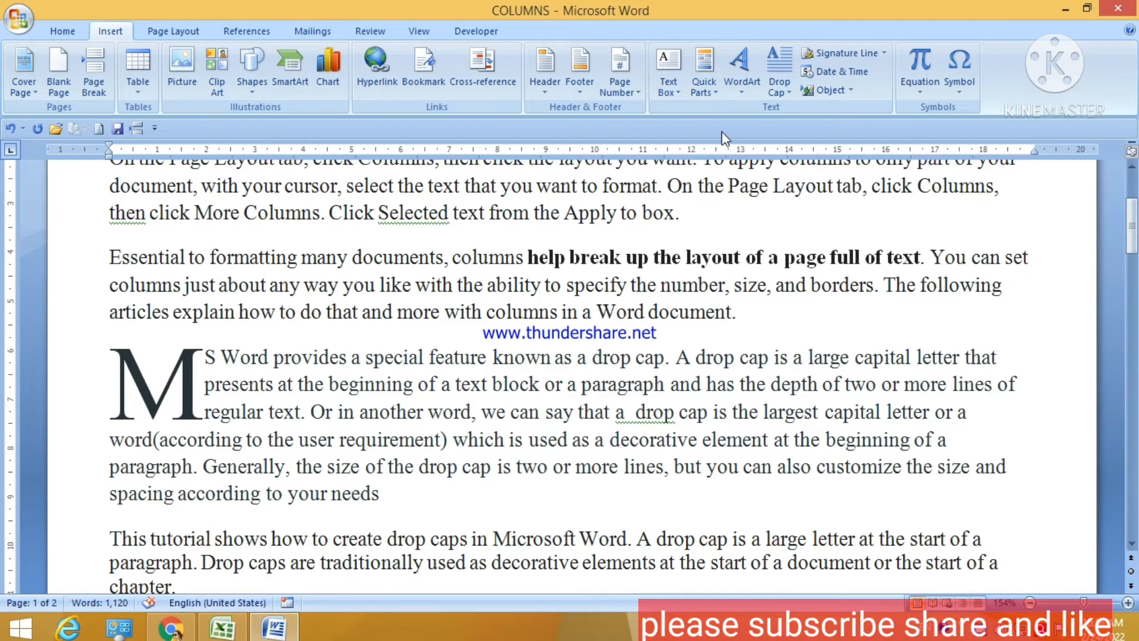
pyautogui.click(780, 88)
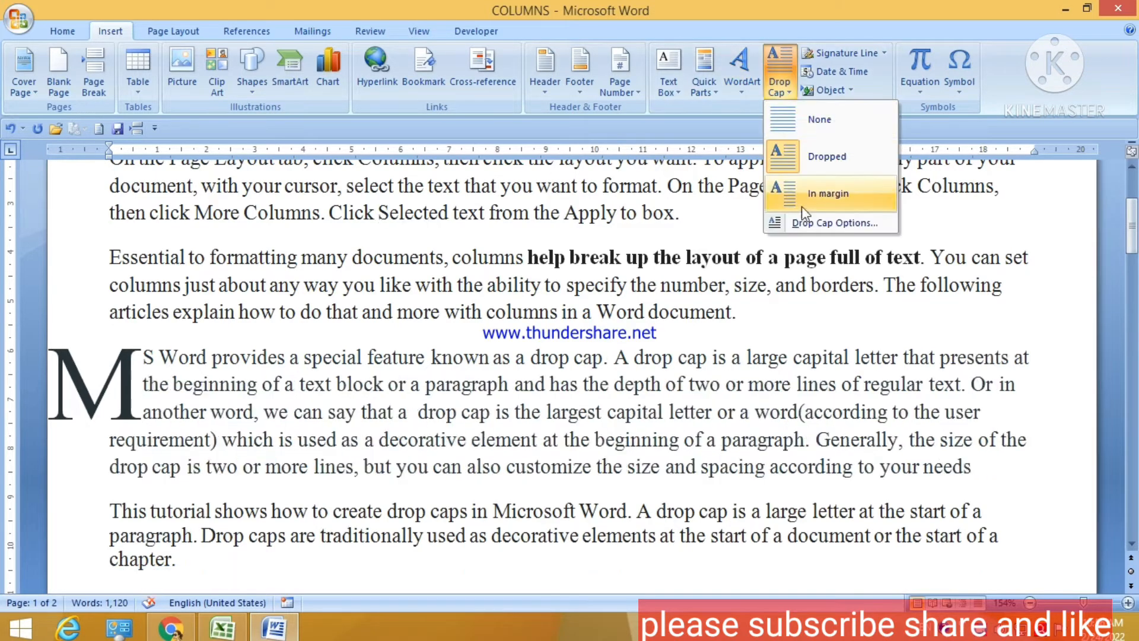
pyautogui.click(807, 224)
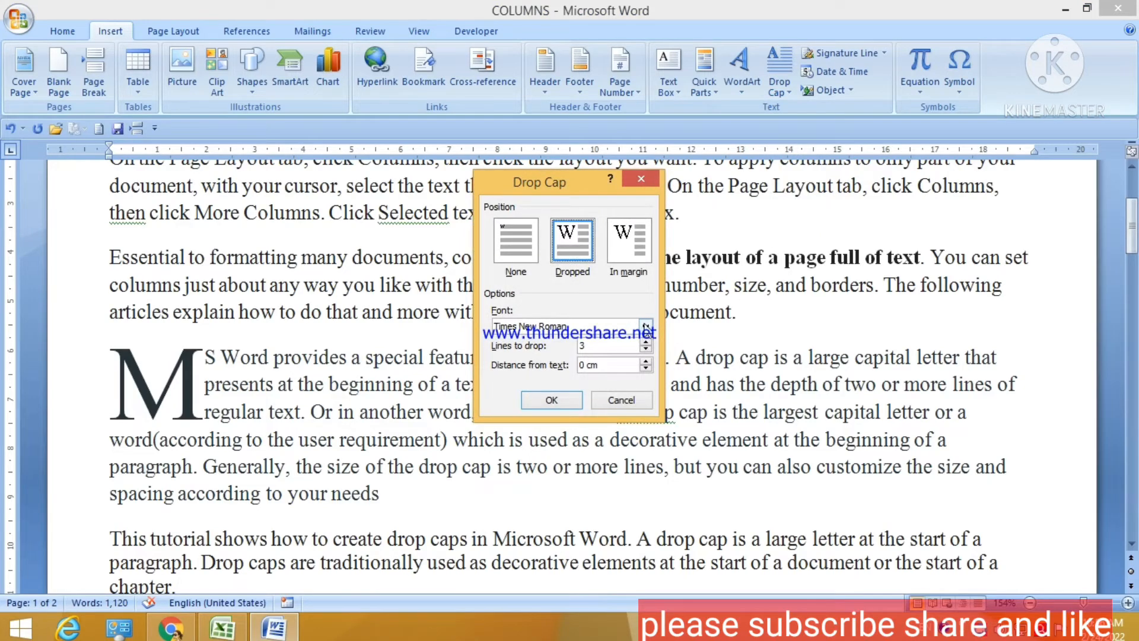
pyautogui.click(645, 325)
pyautogui.click(645, 325)
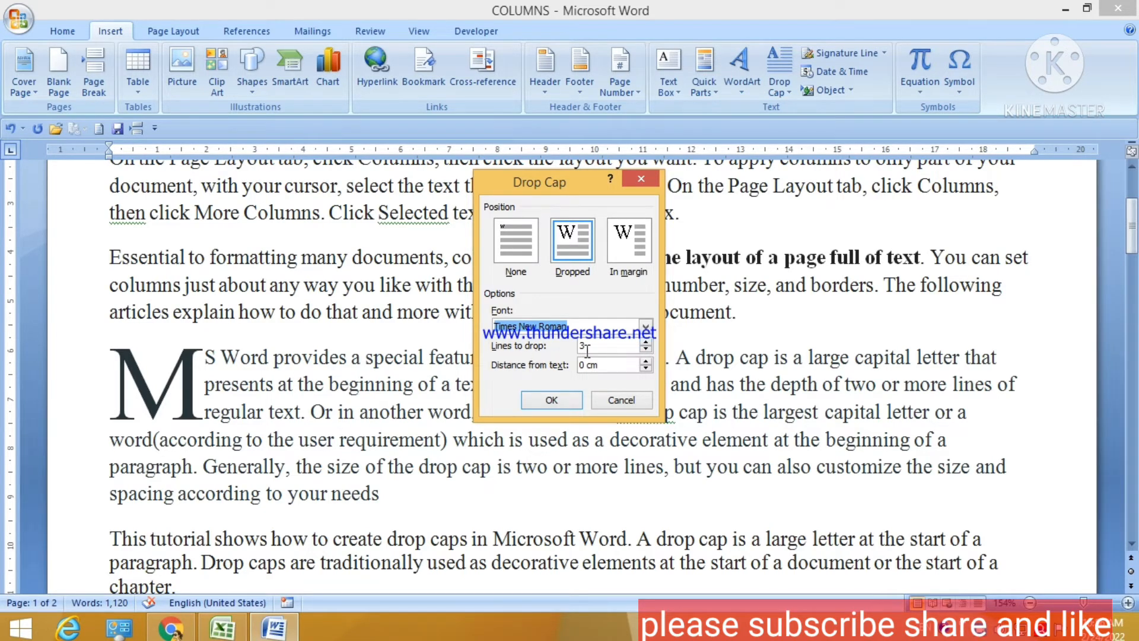
pyautogui.moveTo(586, 344); pyautogui.dragTo(570, 346)
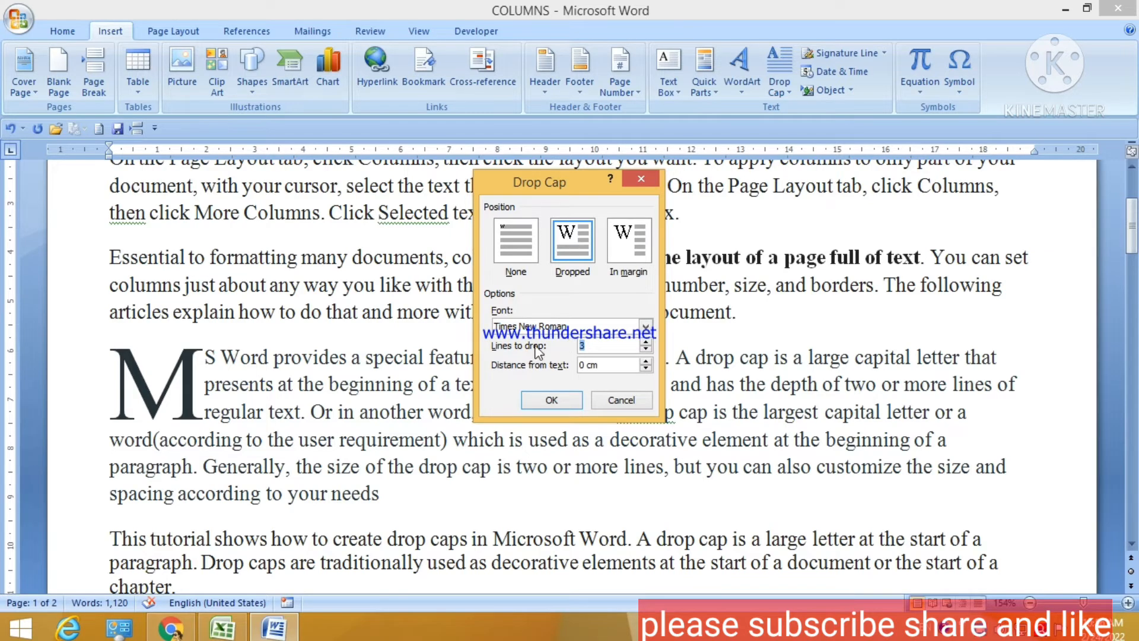
pyautogui.click(646, 350)
pyautogui.click(550, 400)
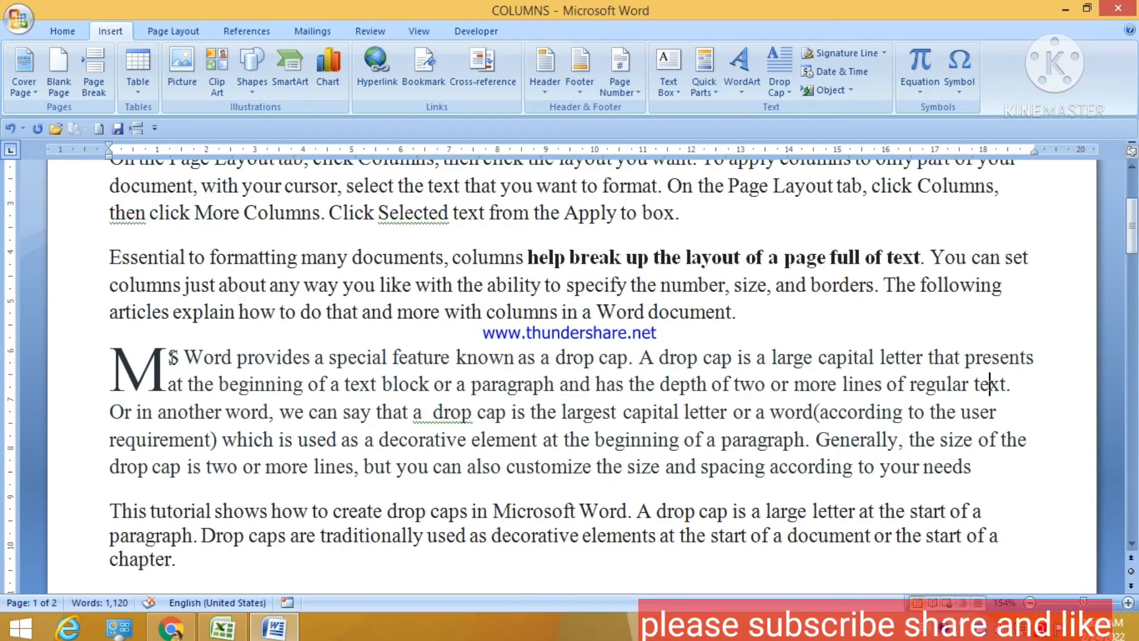
# Step: Set the drop cap's distance from the text to 0.3 cm in the "MS Word provides" paragraph
pyautogui.moveTo(171, 358); pyautogui.dragTo(227, 386)
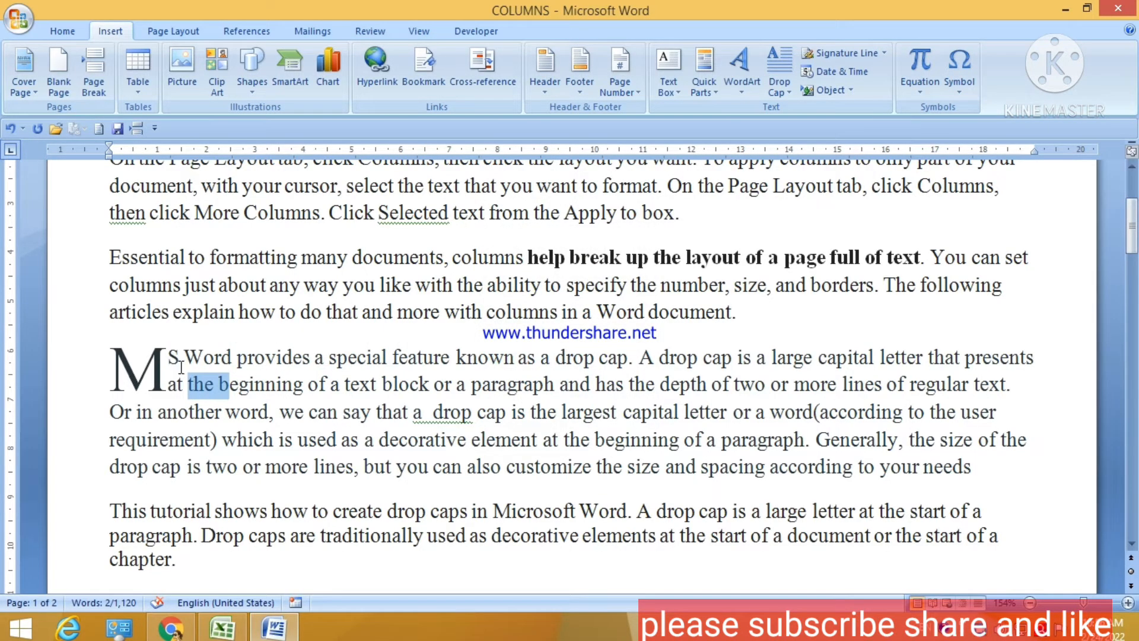
pyautogui.click(780, 89)
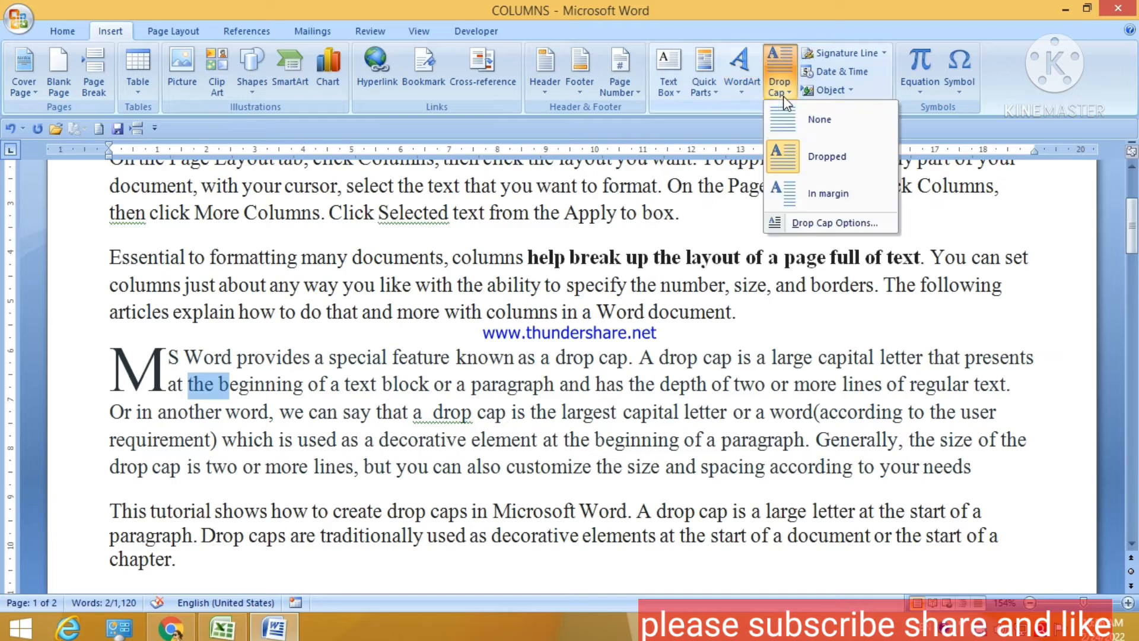
pyautogui.click(784, 224)
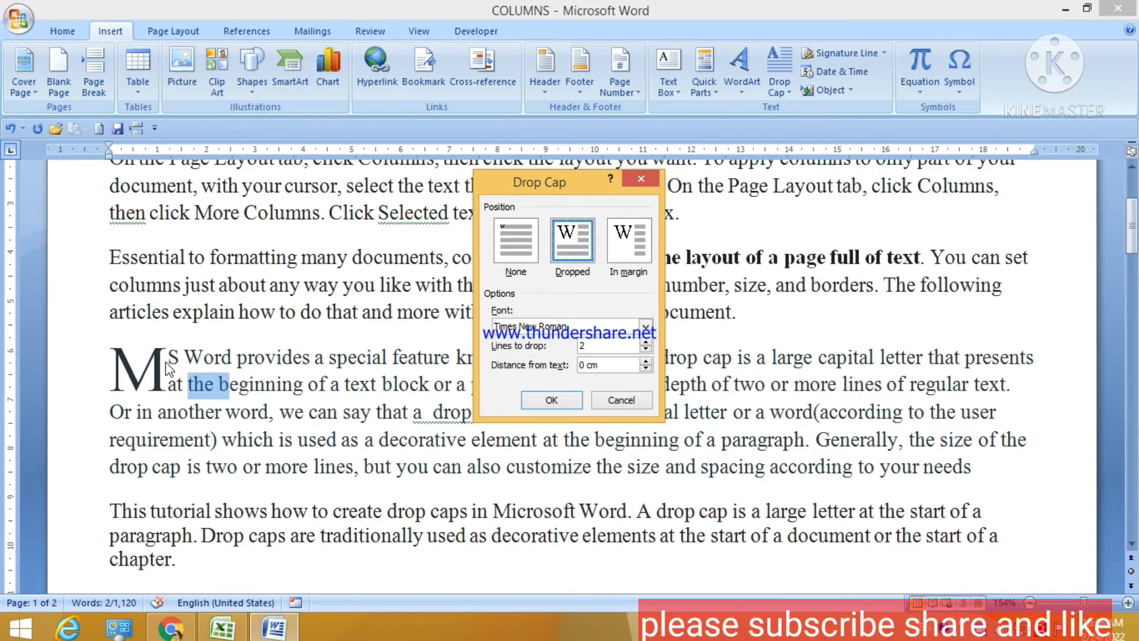
pyautogui.click(645, 360)
pyautogui.click(645, 360)
pyautogui.click(645, 360)
pyautogui.click(551, 400)
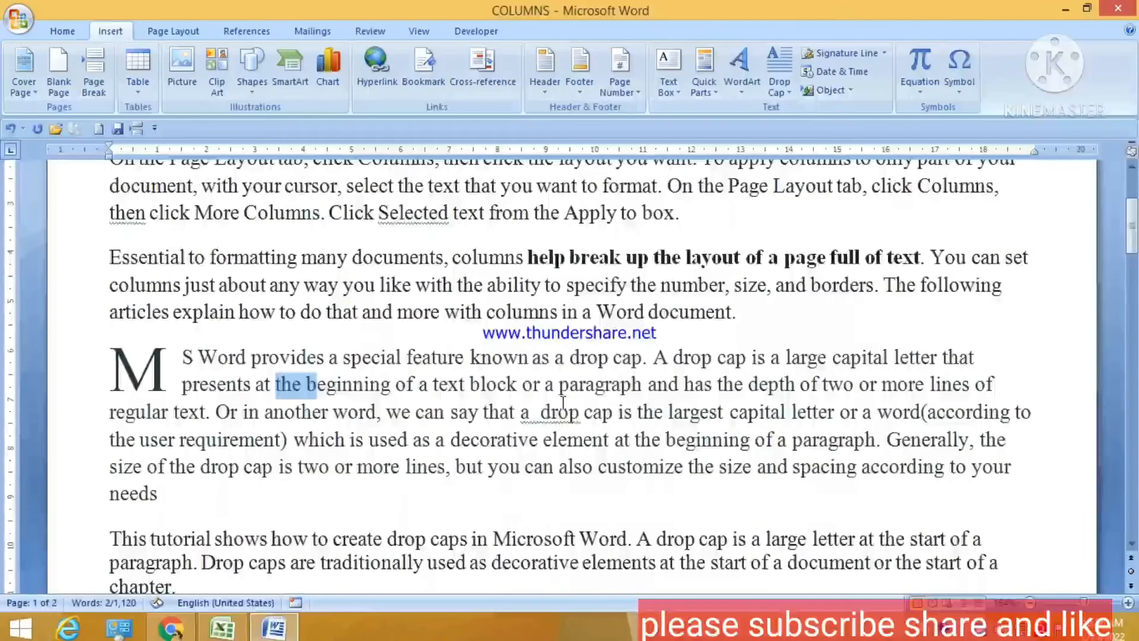
pyautogui.click(777, 93)
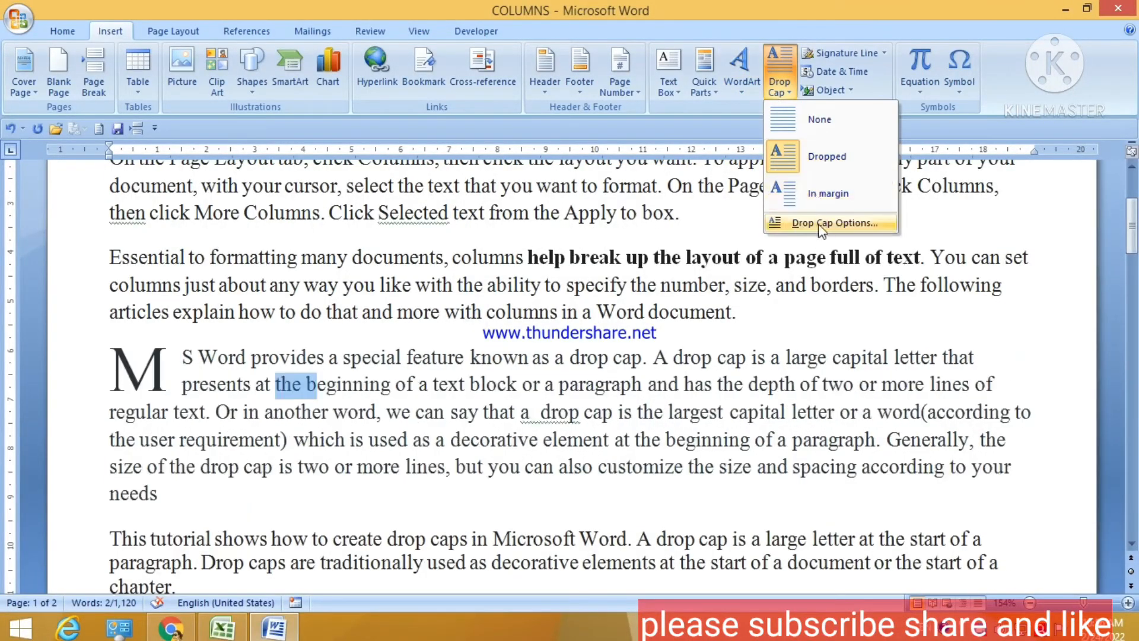
pyautogui.click(817, 225)
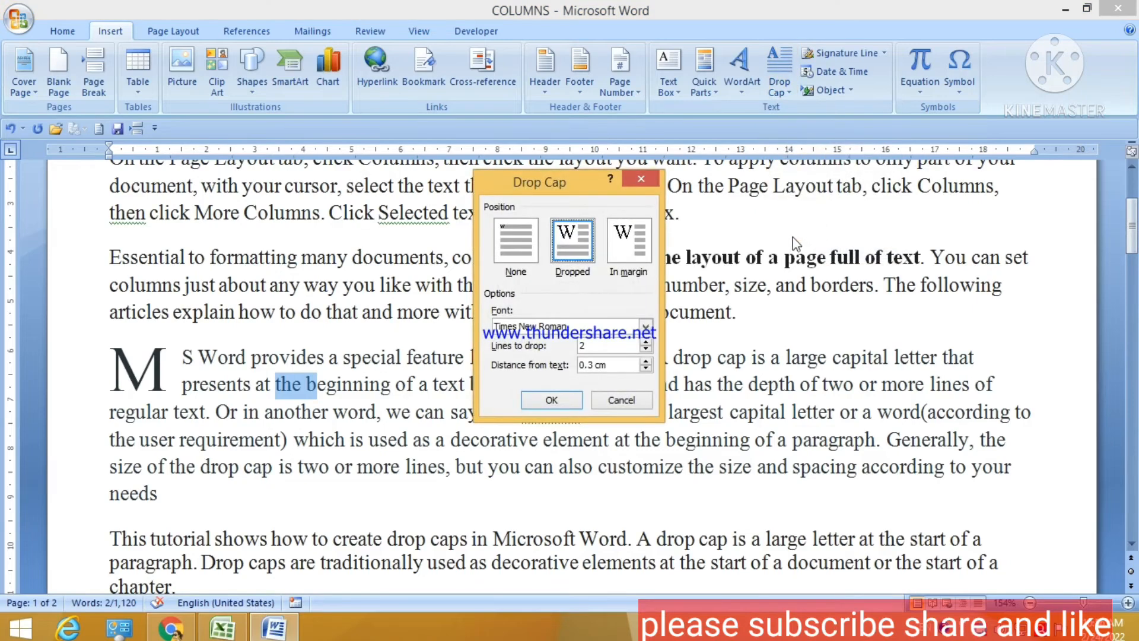
pyautogui.click(606, 406)
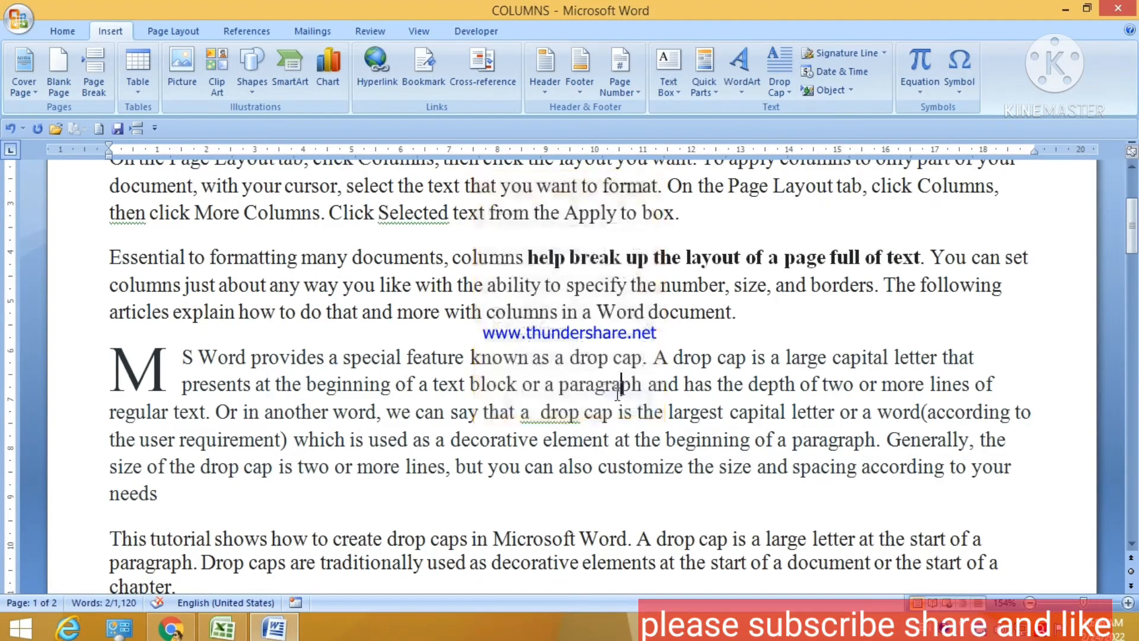
# Step: Change the position of the "MS Word provides" paragraph's drop cap to In margin
pyautogui.click(789, 98)
pyautogui.click(797, 220)
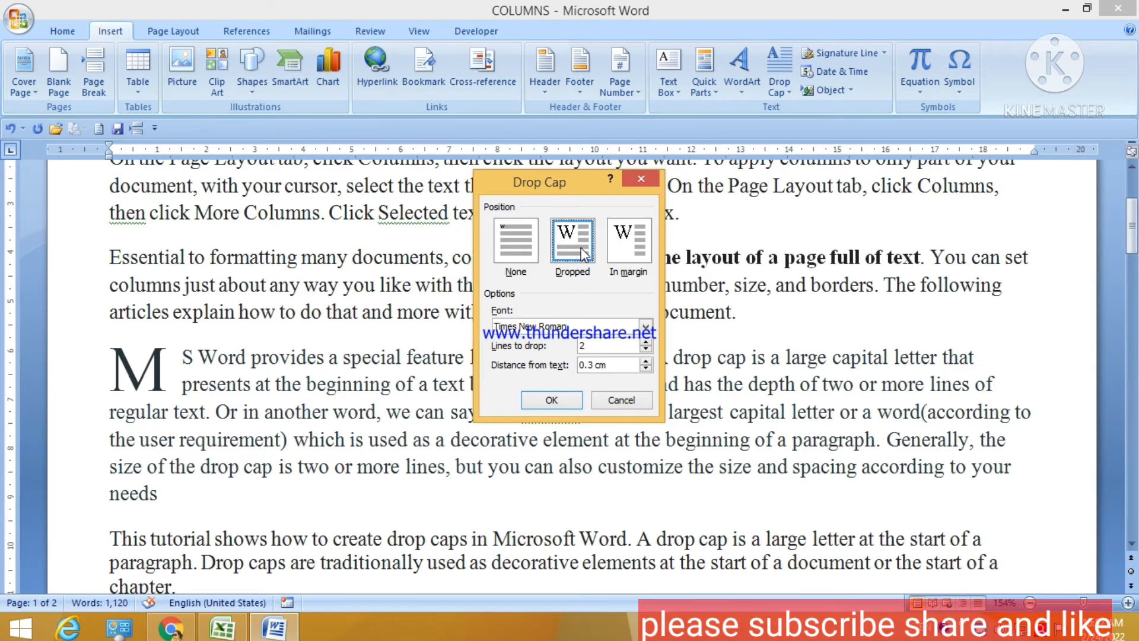
pyautogui.click(626, 247)
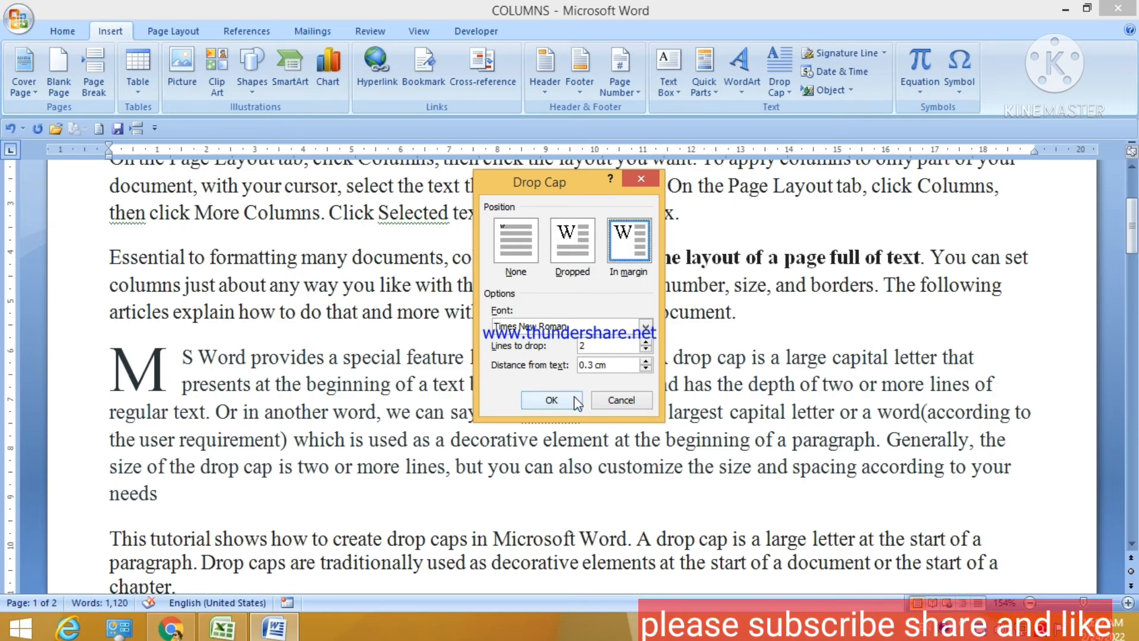
pyautogui.click(551, 400)
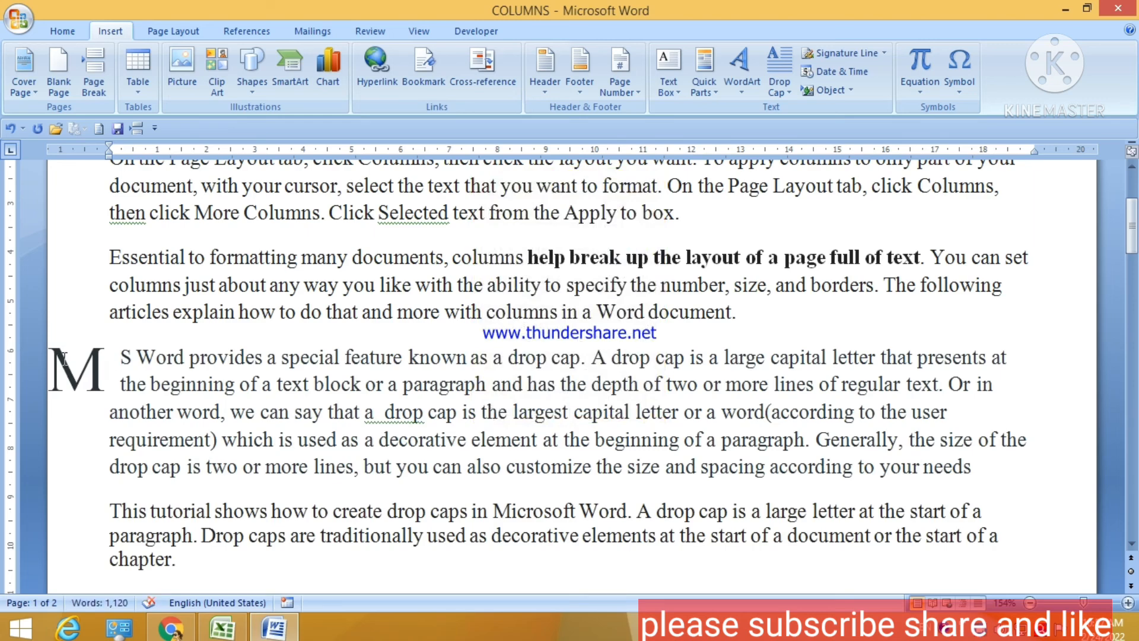
# Step: Remove the drop cap from the "MS Word provides" paragraph and return to the document's title
pyautogui.moveTo(120, 356); pyautogui.dragTo(151, 468)
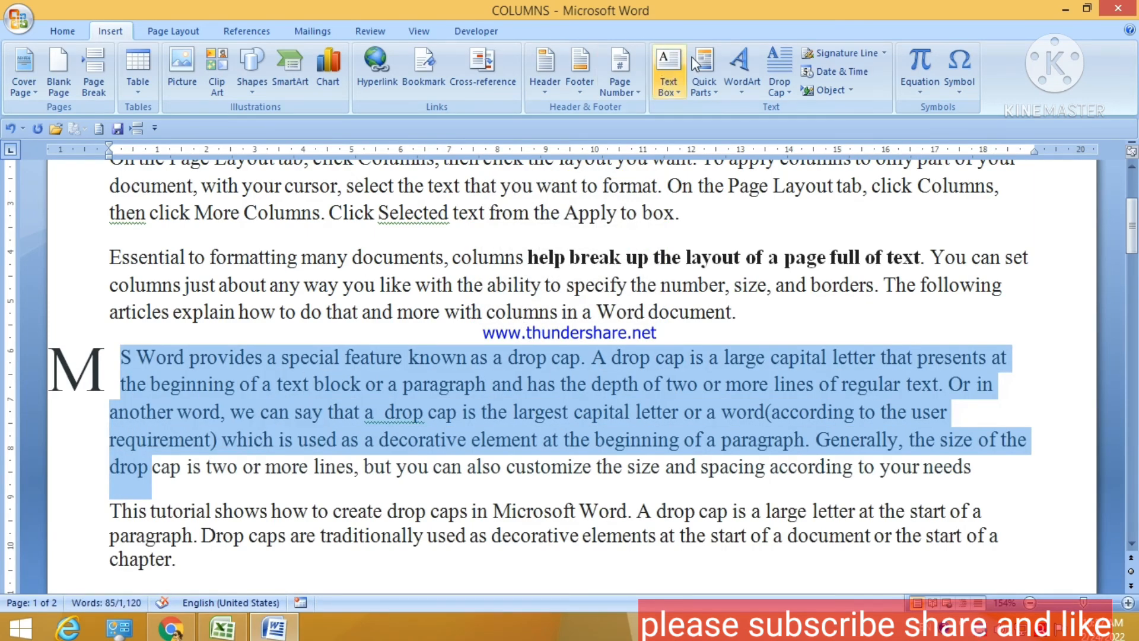
pyautogui.click(775, 86)
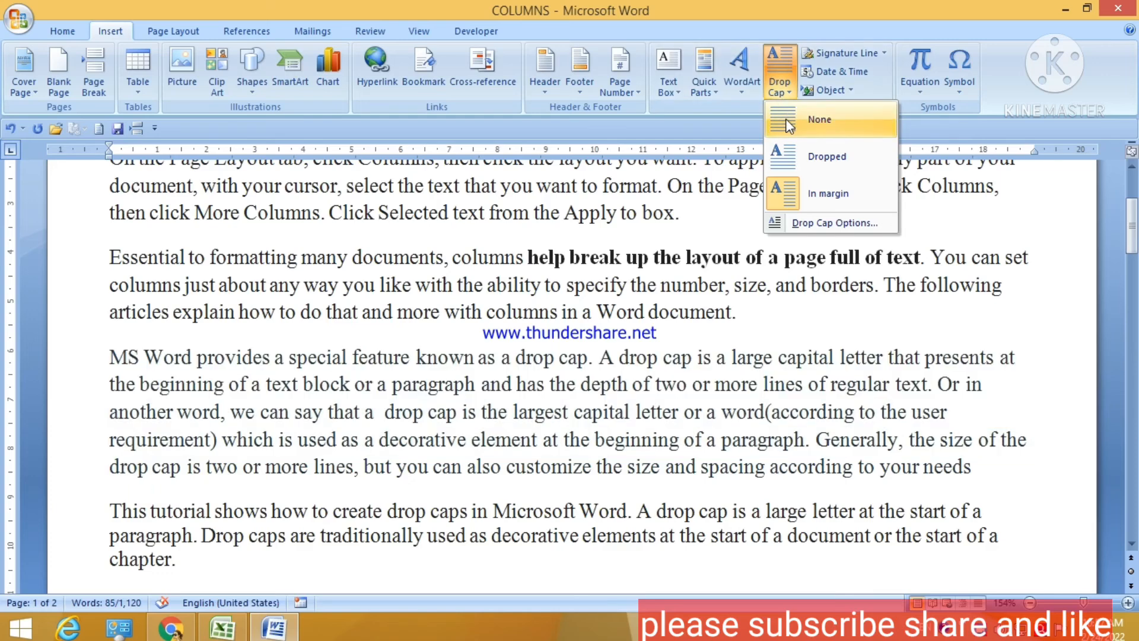
pyautogui.click(789, 121)
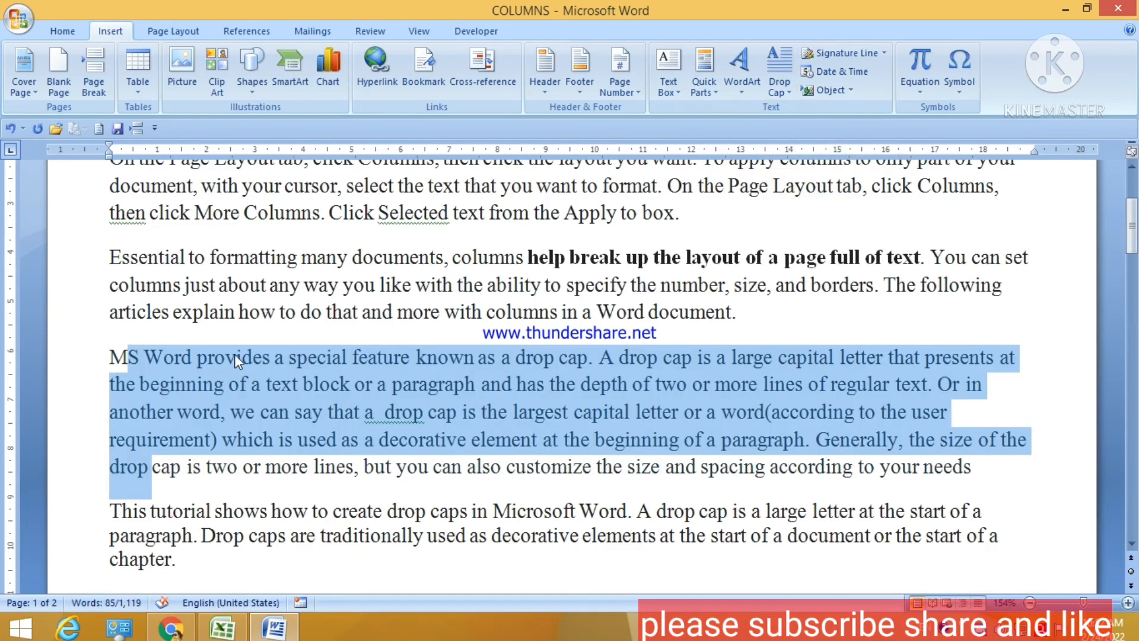
pyautogui.click(243, 336)
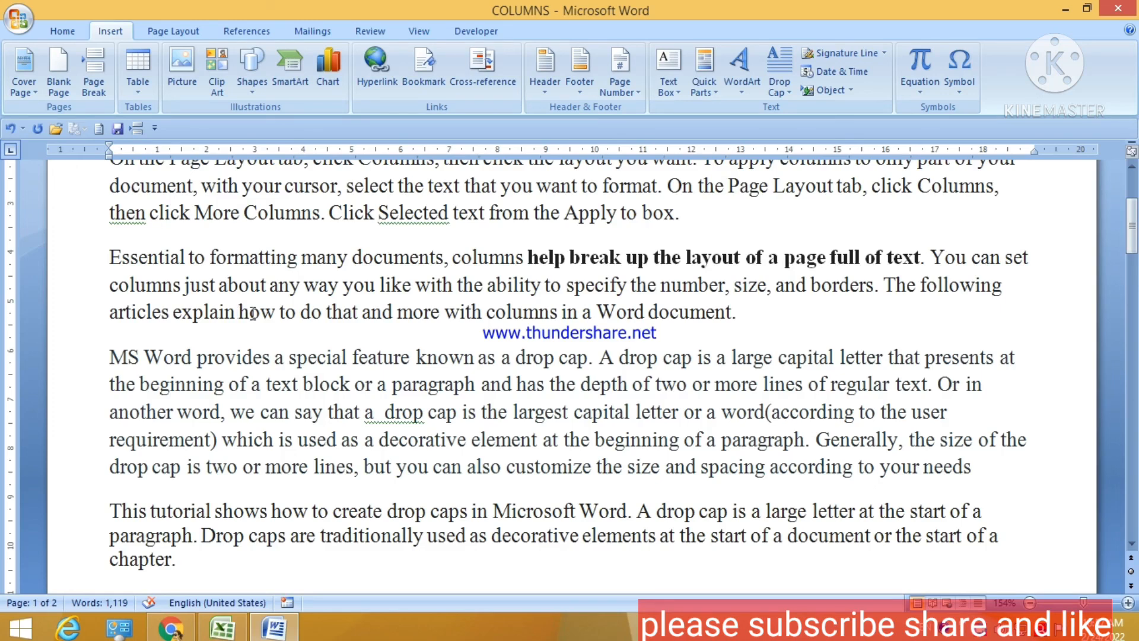
pyautogui.scroll(3, 343, 356)
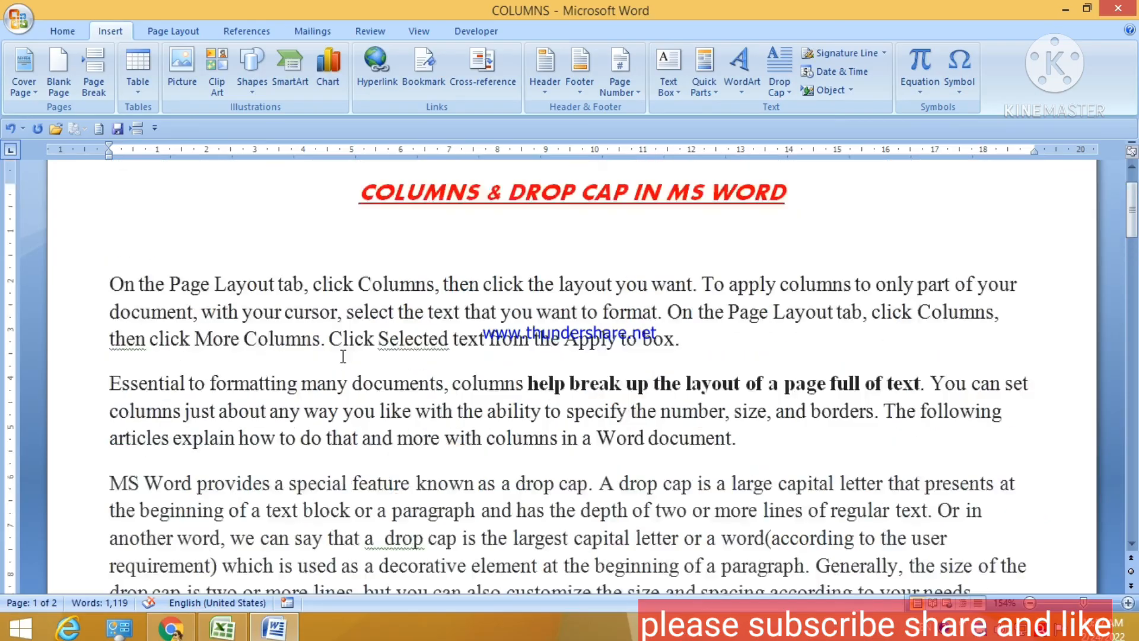